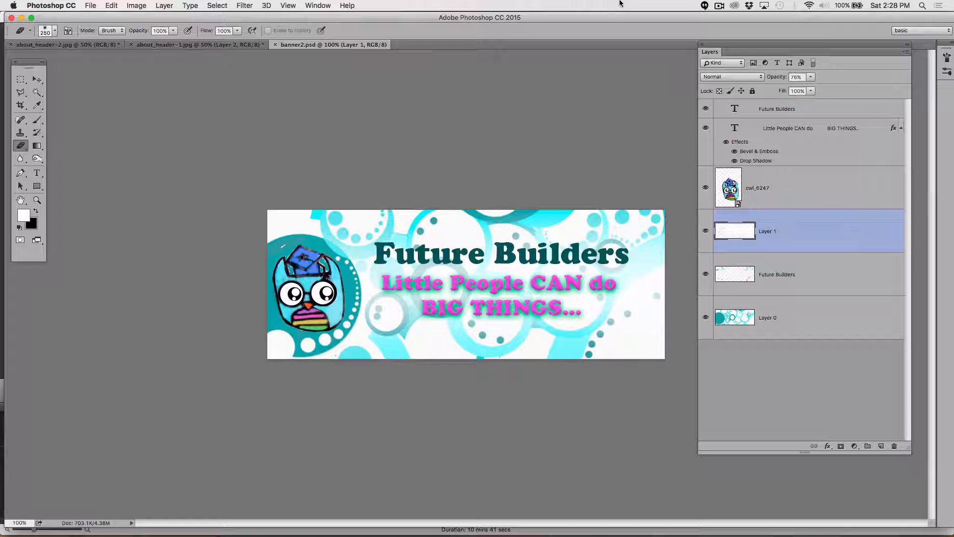
# Show the Timeline and create a frame animation from the banner document
pyautogui.click(326, 5)
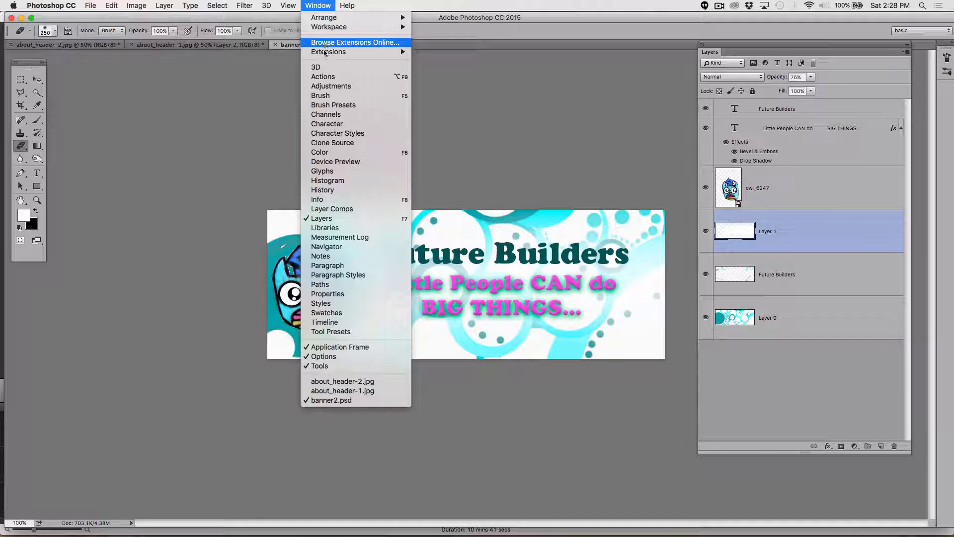
pyautogui.click(327, 323)
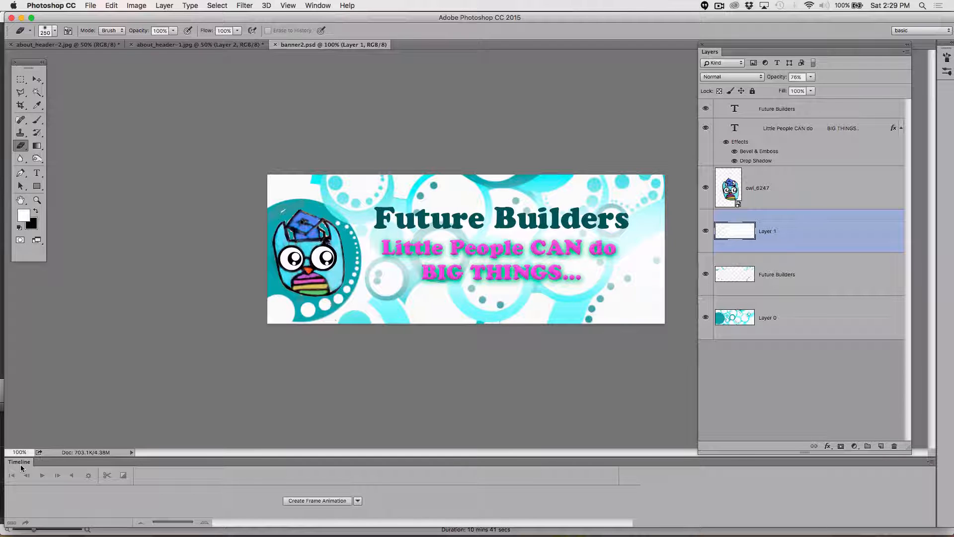
pyautogui.click(307, 501)
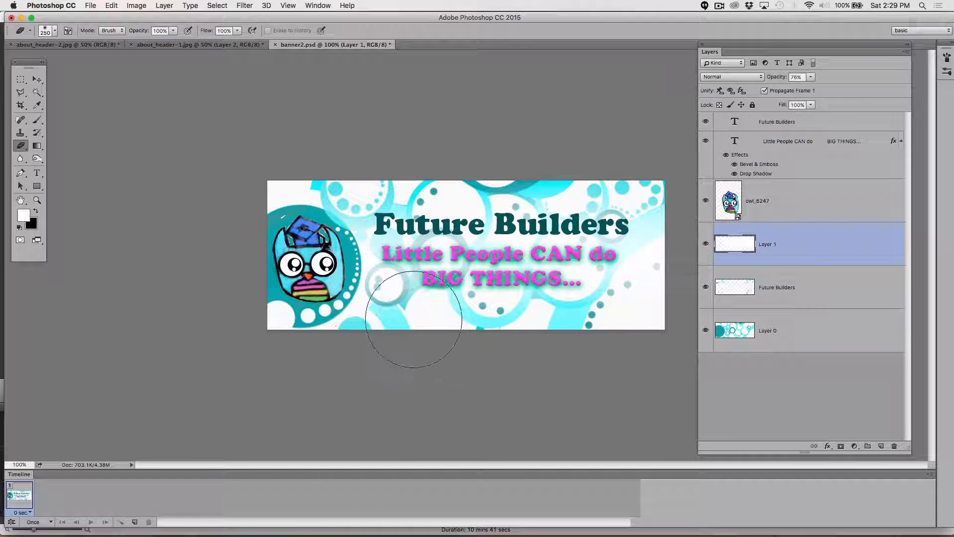
# Activate the Move tool and hide both text layers, Layer 1 and the lower Future Builders layer in the first frame
pyautogui.click(39, 80)
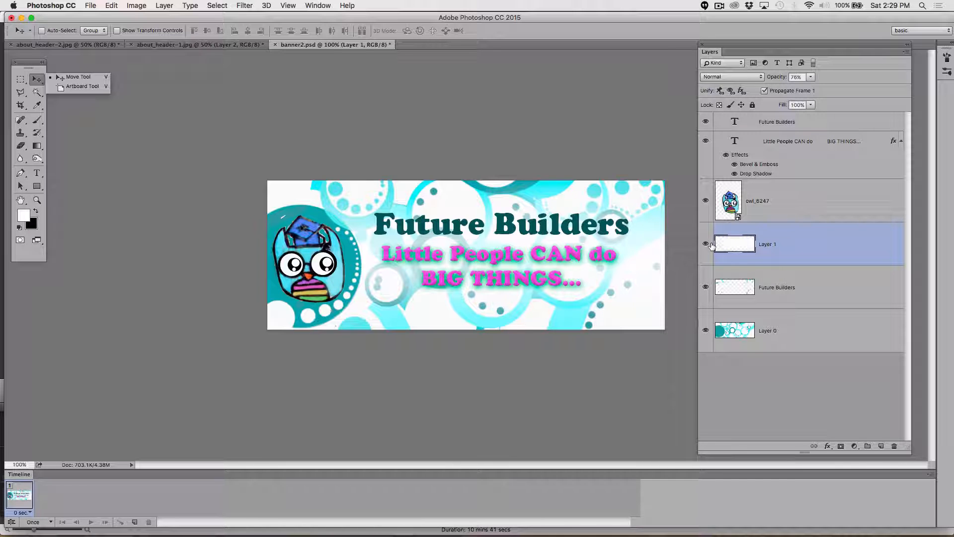
pyautogui.click(705, 123)
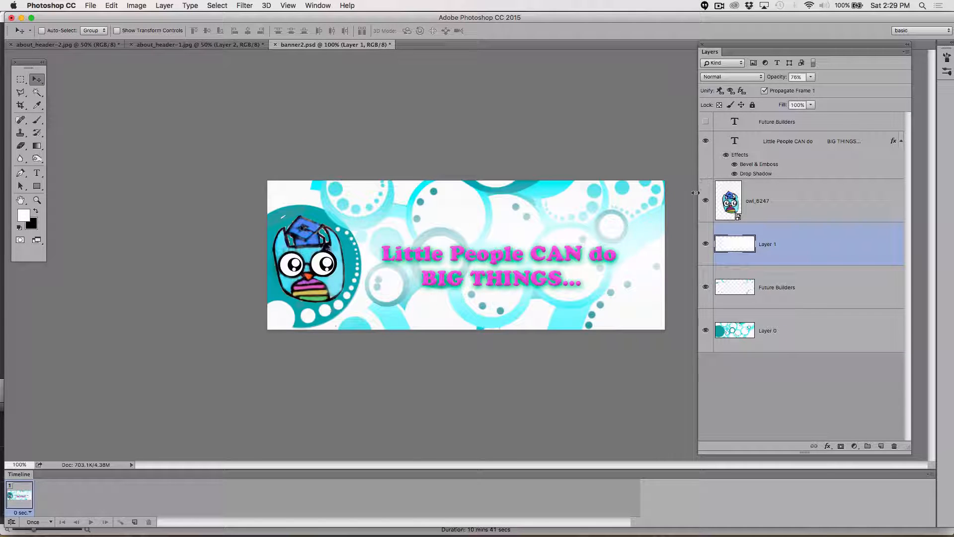
pyautogui.click(705, 243)
pyautogui.click(706, 142)
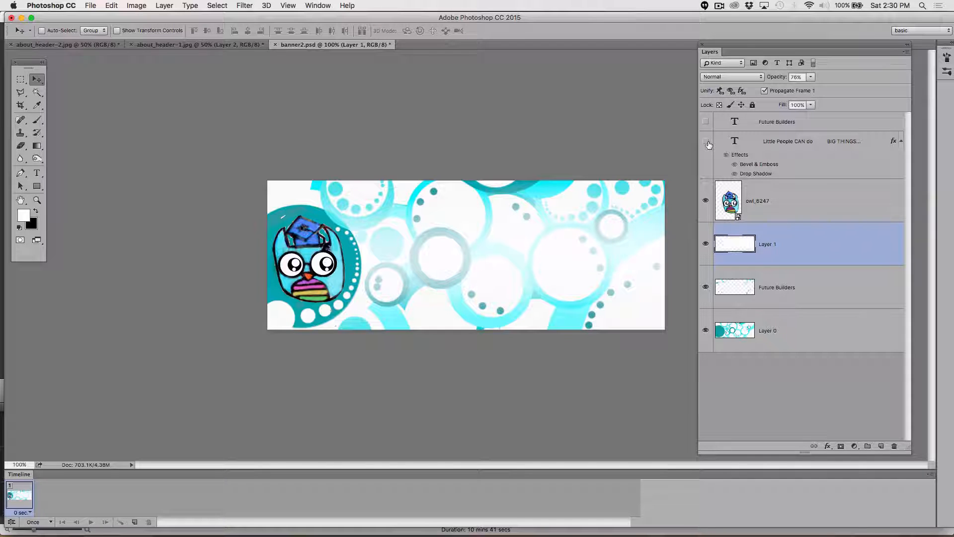
pyautogui.click(706, 244)
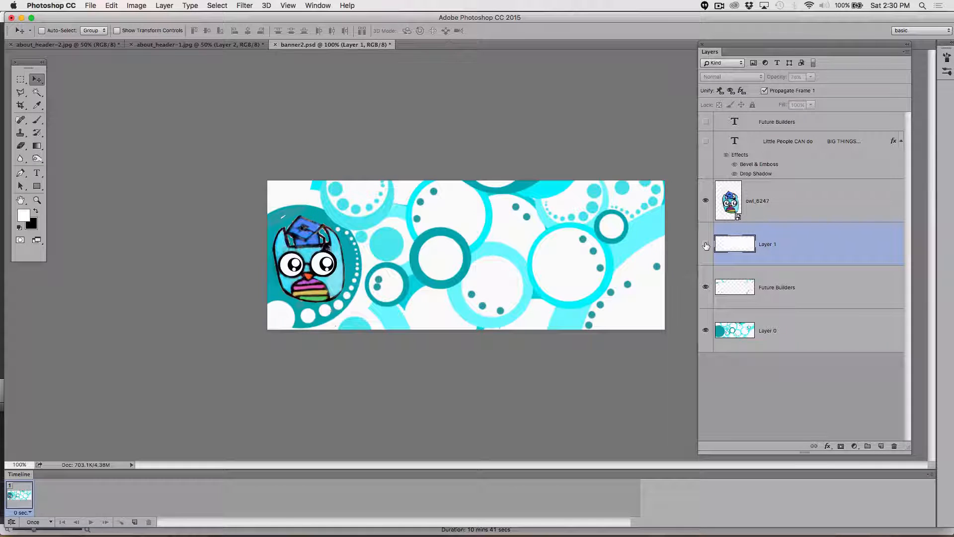
pyautogui.click(705, 288)
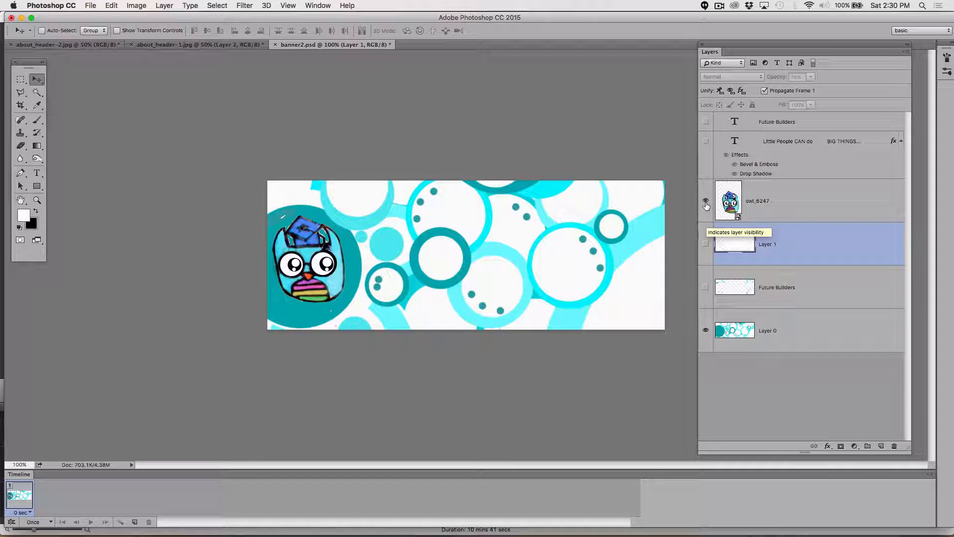
# Add a second animation frame, then duplicate the owl_6247 layer with the copy hidden in that frame
pyautogui.click(783, 210)
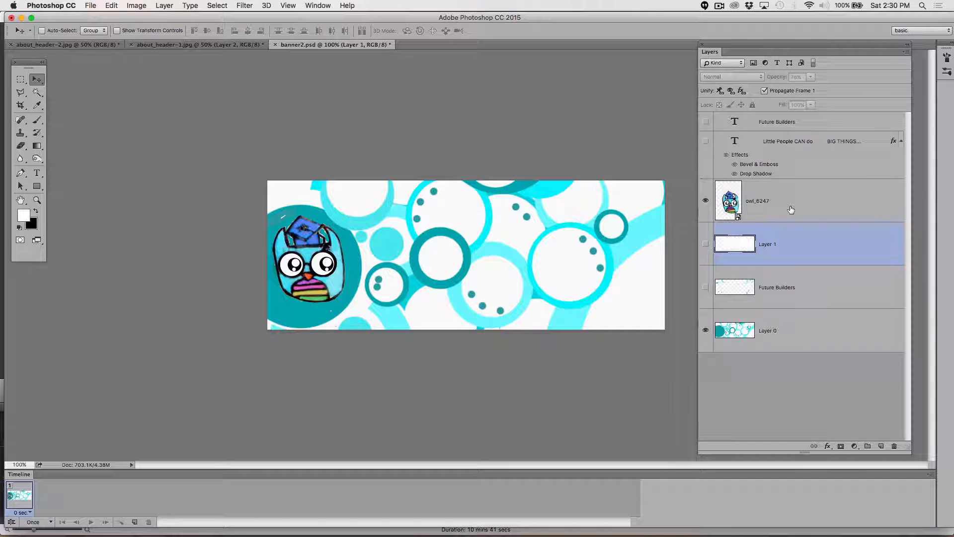
pyautogui.click(784, 340)
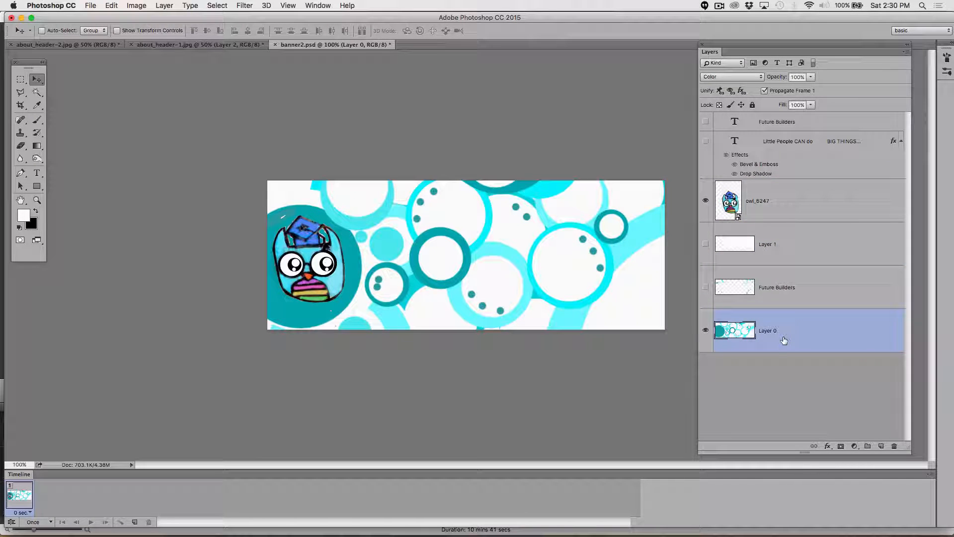
pyautogui.click(786, 205)
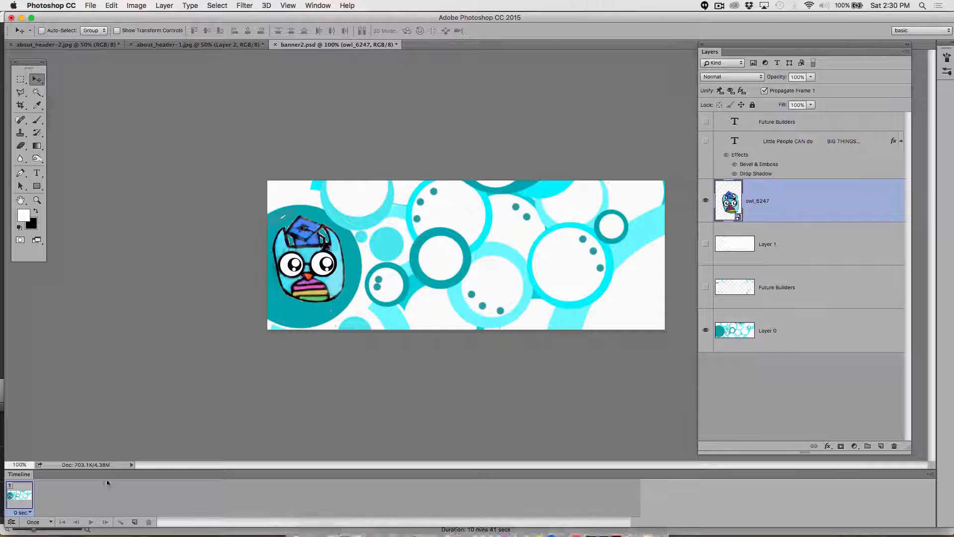
pyautogui.click(134, 523)
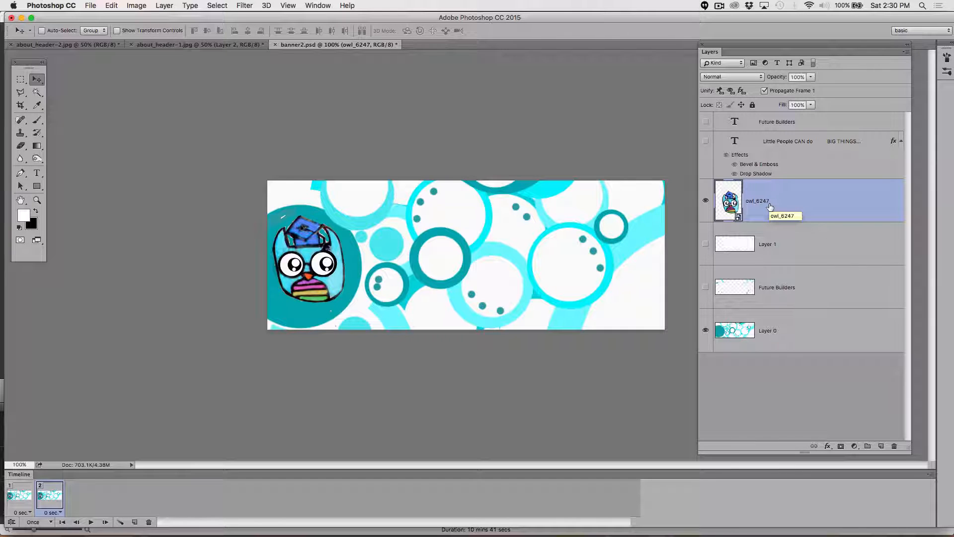
pyautogui.moveTo(771, 207); pyautogui.dragTo(881, 448)
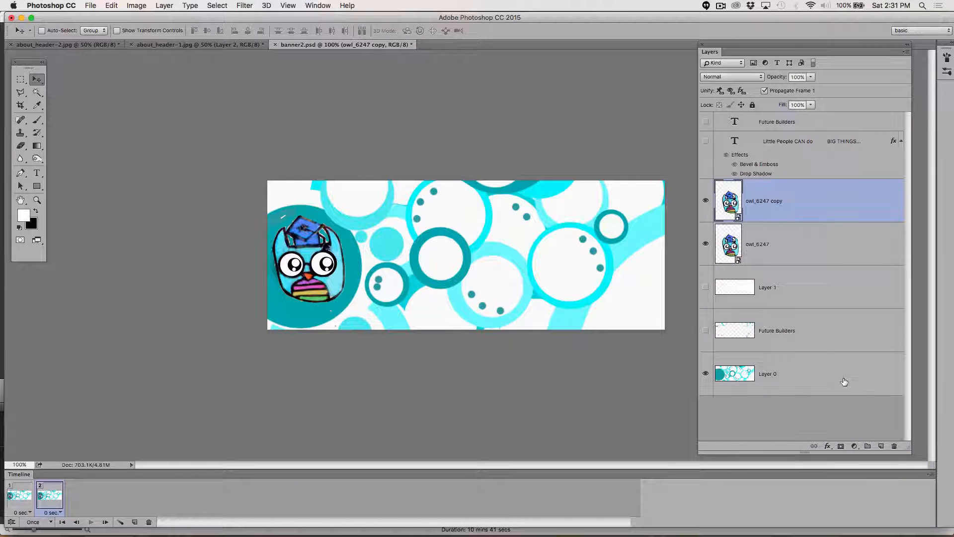
pyautogui.click(706, 201)
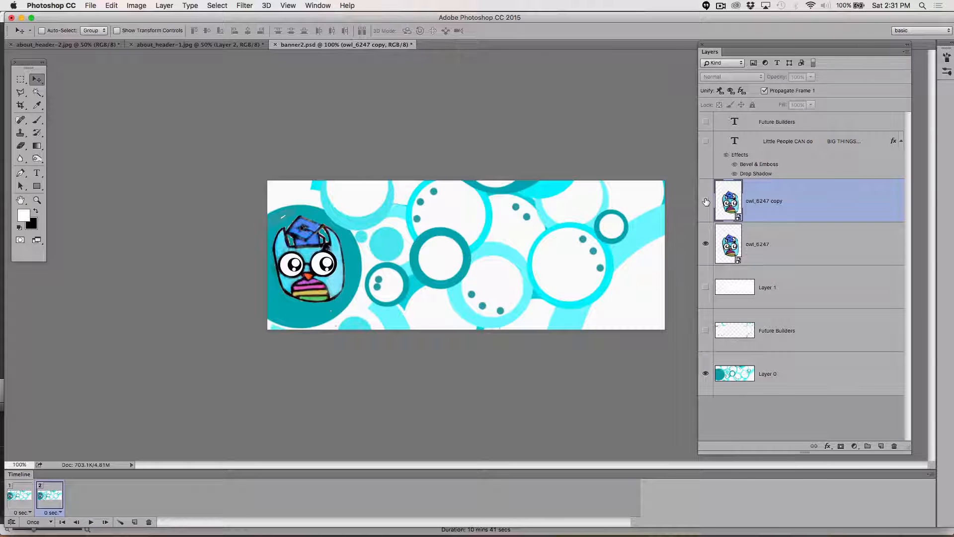
# Free-transform the original owl_6247 layer to about 14.49% width and 13.80% height, repositioning the owl within the banner's left end
pyautogui.click(789, 252)
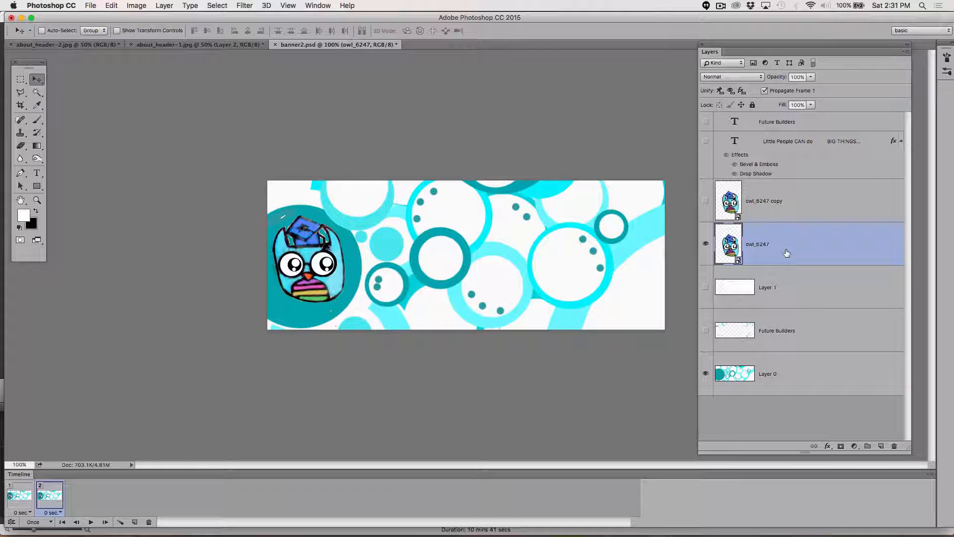
pyautogui.press('super+t')
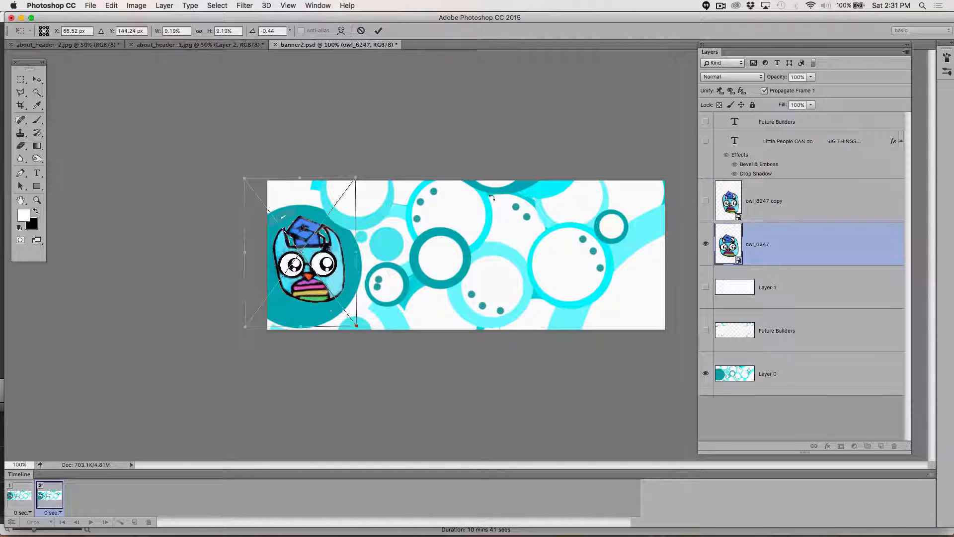
pyautogui.moveTo(356, 177); pyautogui.dragTo(434, 102)
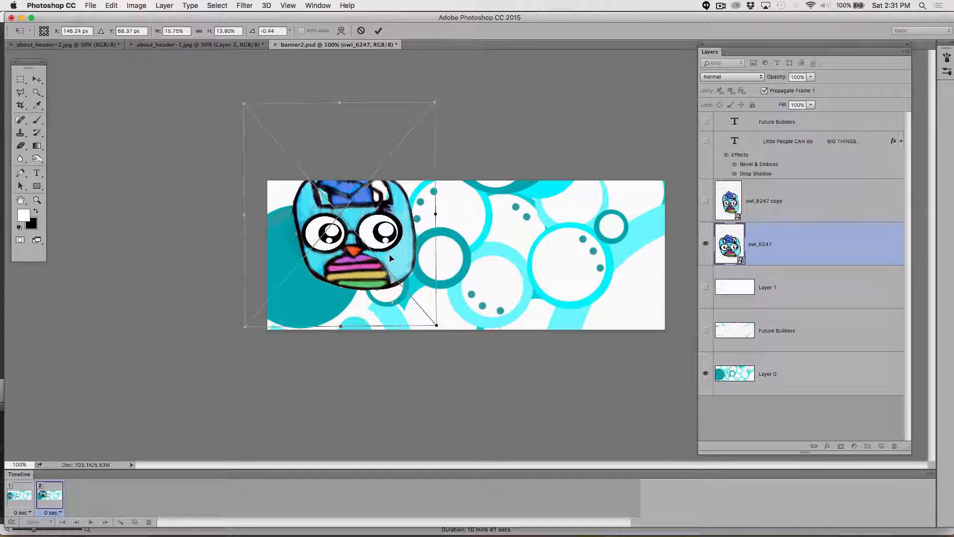
pyautogui.moveTo(387, 266); pyautogui.dragTo(366, 286)
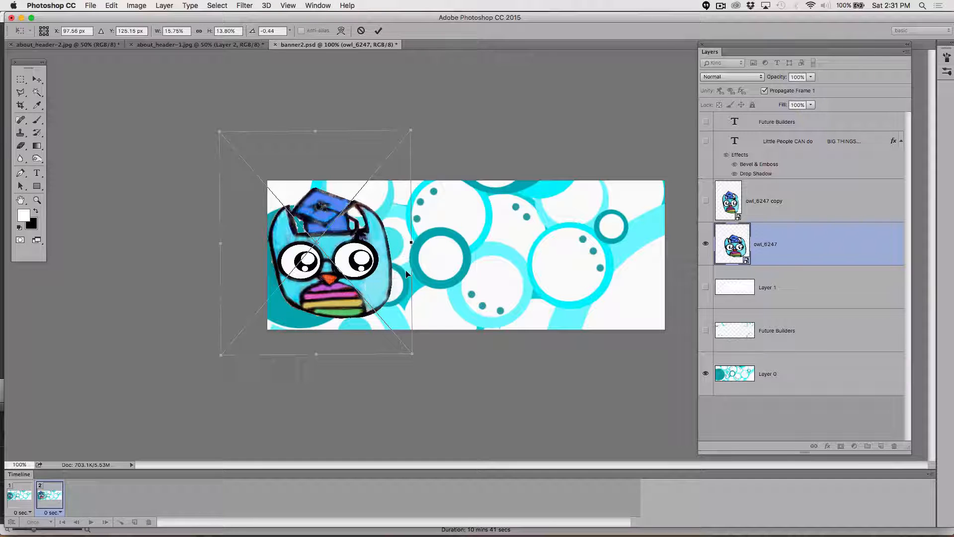
pyautogui.moveTo(411, 242); pyautogui.dragTo(368, 257)
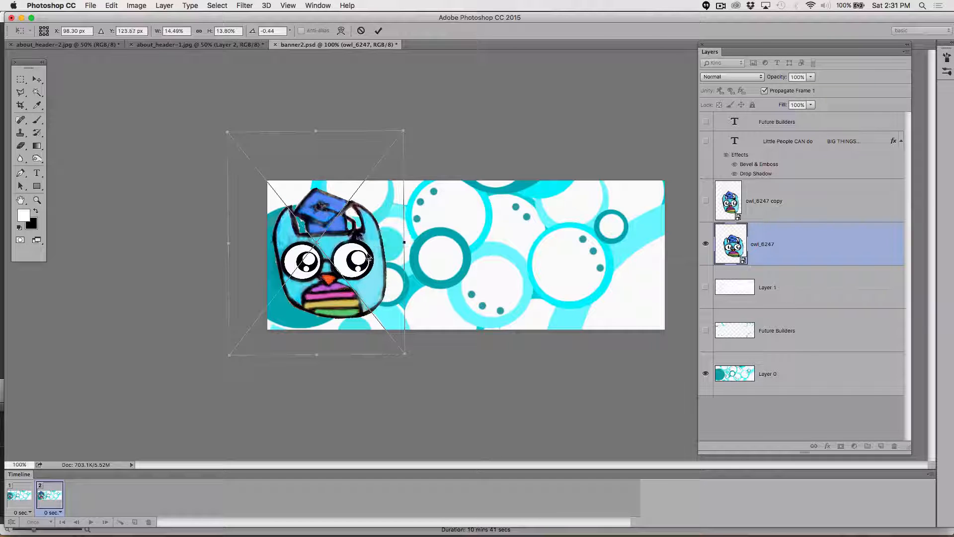
pyautogui.press('Return')
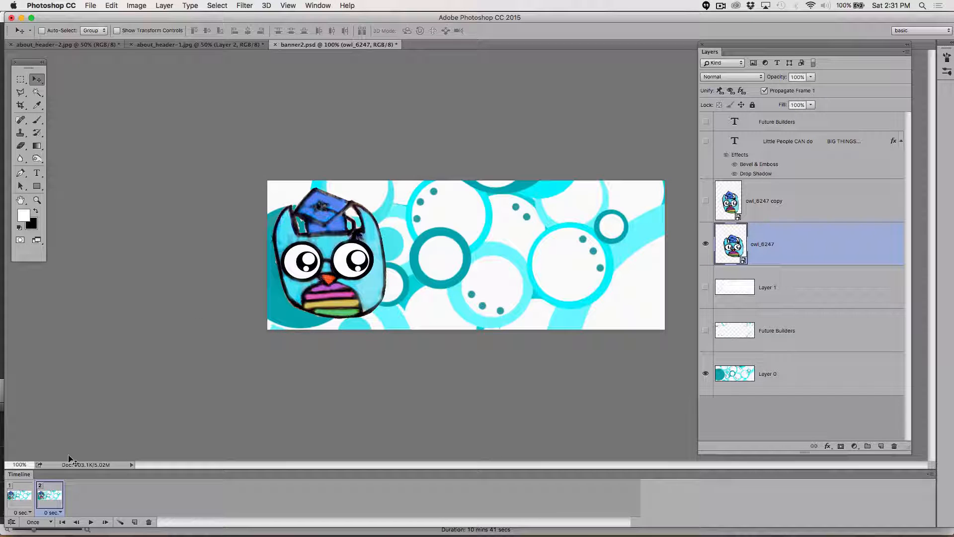
# Hide the enlarged owl_6247 layer in frame 1 so only the small owl copy shows there
pyautogui.click(15, 495)
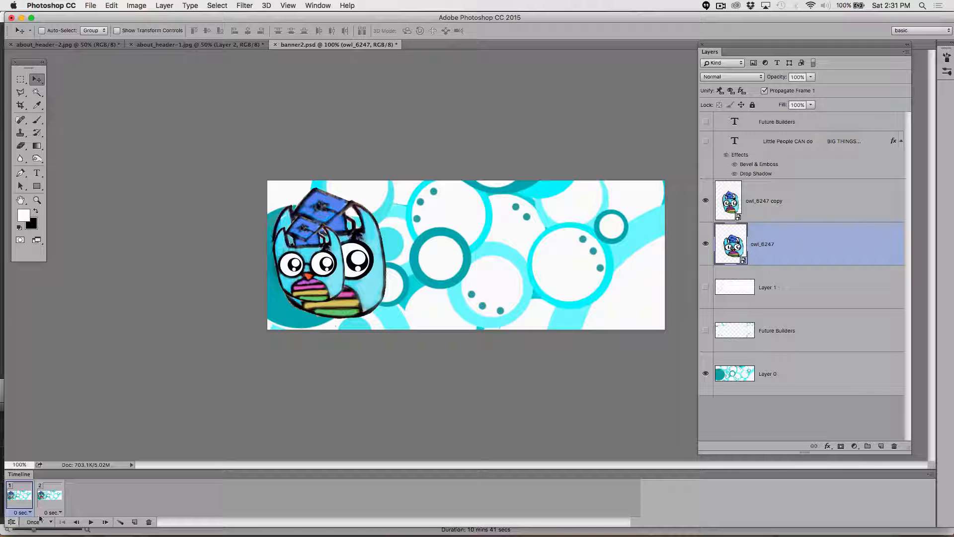
pyautogui.click(51, 496)
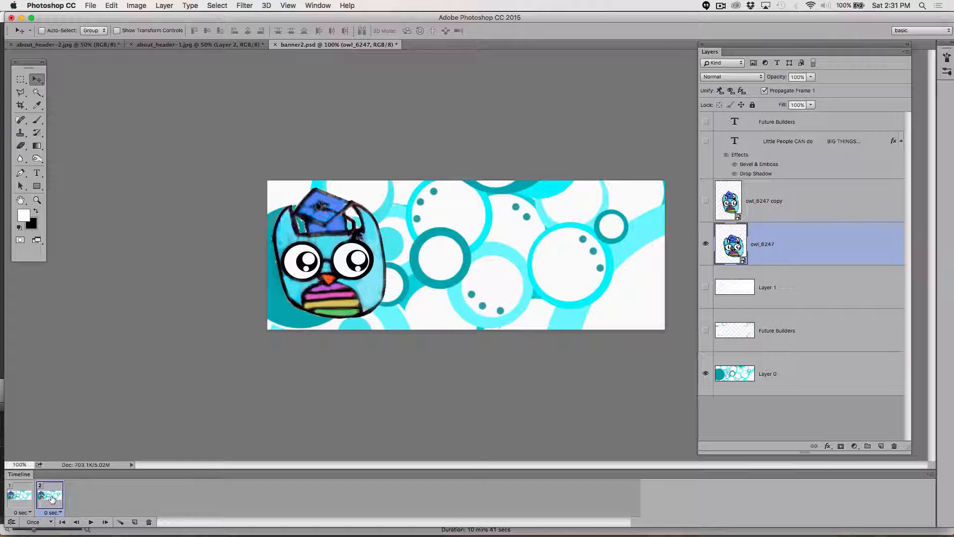
pyautogui.click(18, 497)
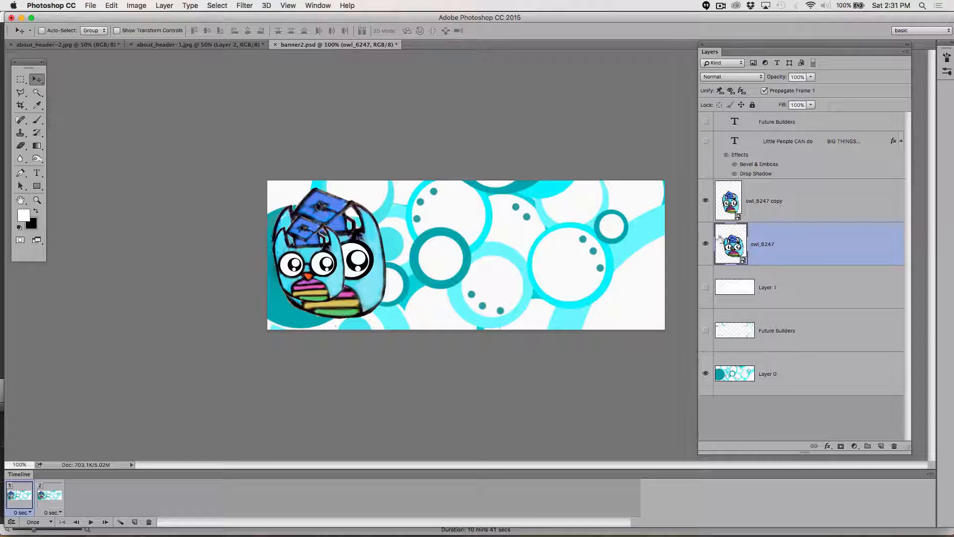
pyautogui.click(705, 244)
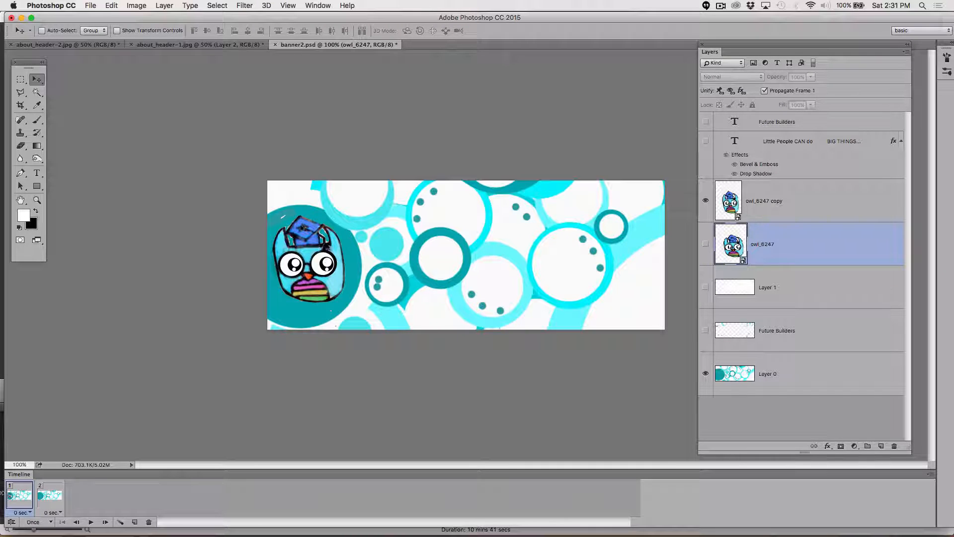
# Show the enlarged owl_6247 layer in frame 2 and compare the two frames
pyautogui.click(61, 495)
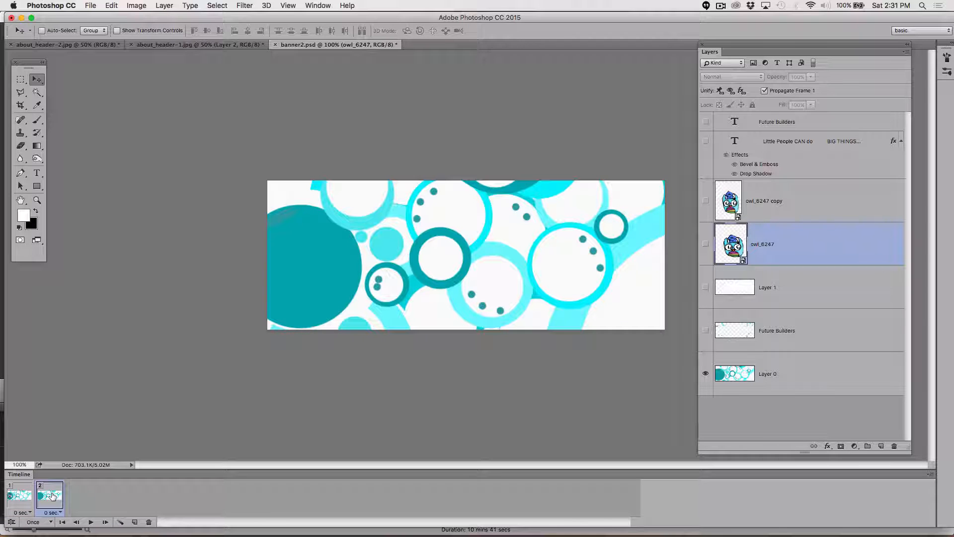
pyautogui.click(706, 244)
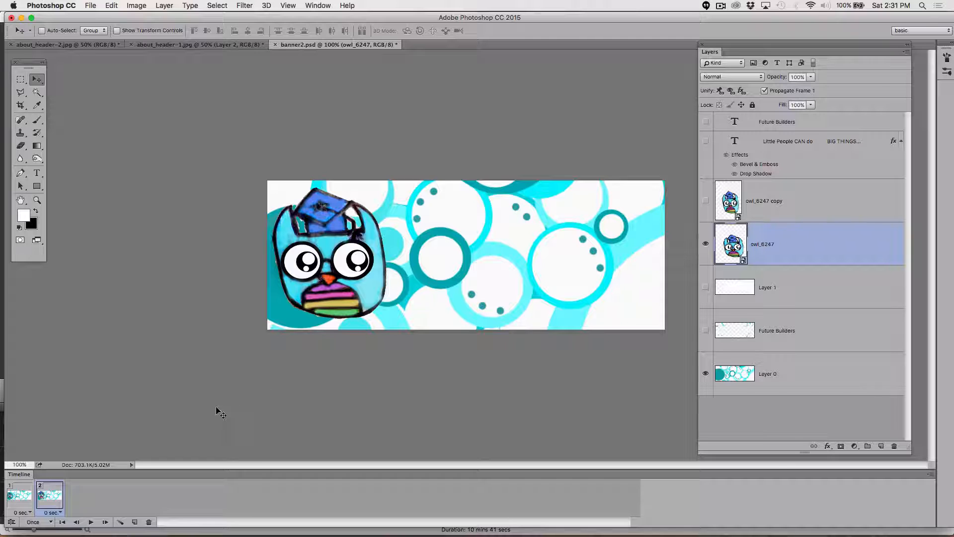
pyautogui.click(9, 488)
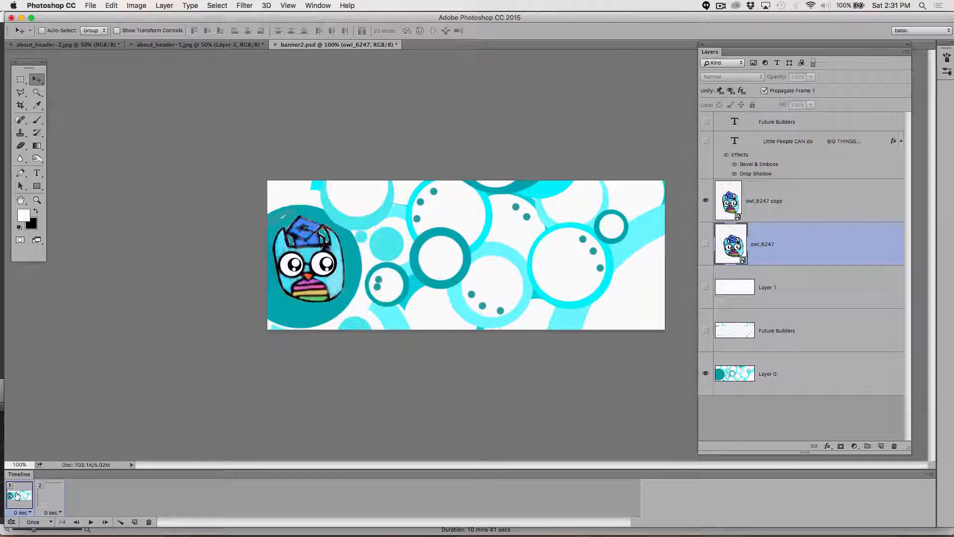
pyautogui.click(52, 493)
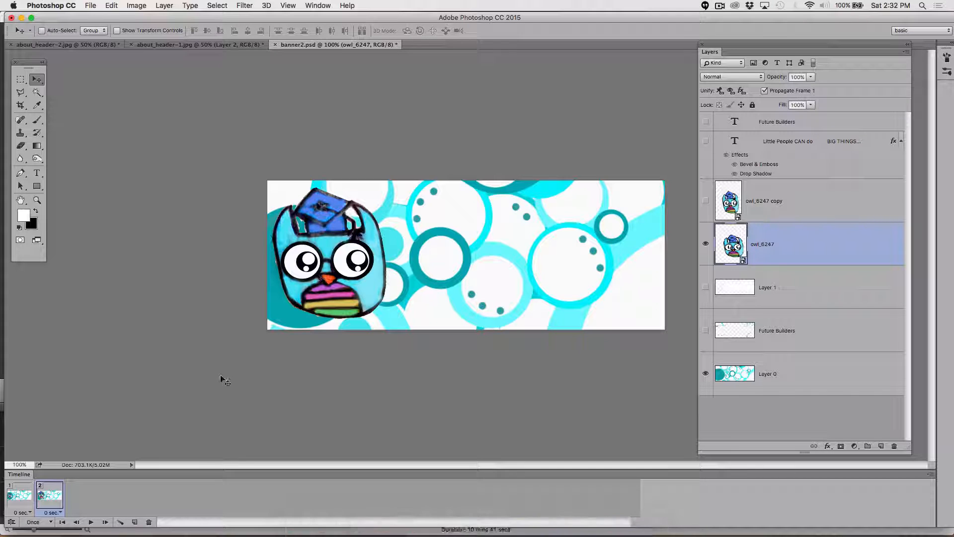
# Add a third frame showing Layer 1 and the "Little People CAN do BIG THINGS..." text, moved slightly right, clear of the owl
pyautogui.click(134, 522)
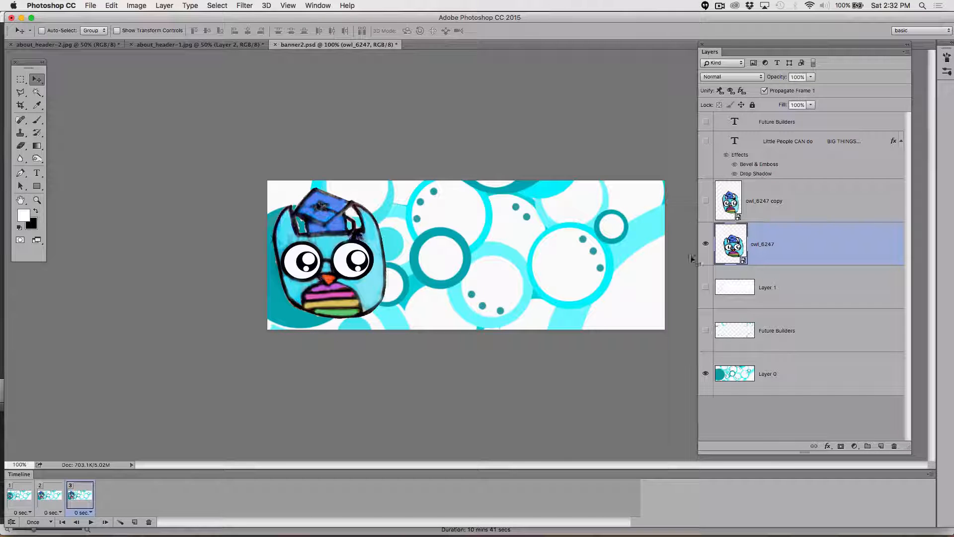
pyautogui.click(705, 288)
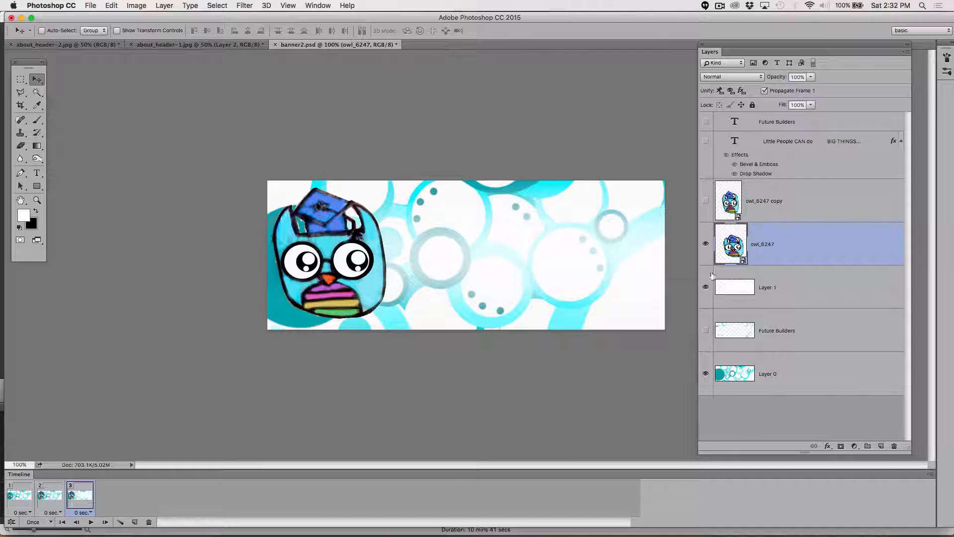
pyautogui.click(705, 141)
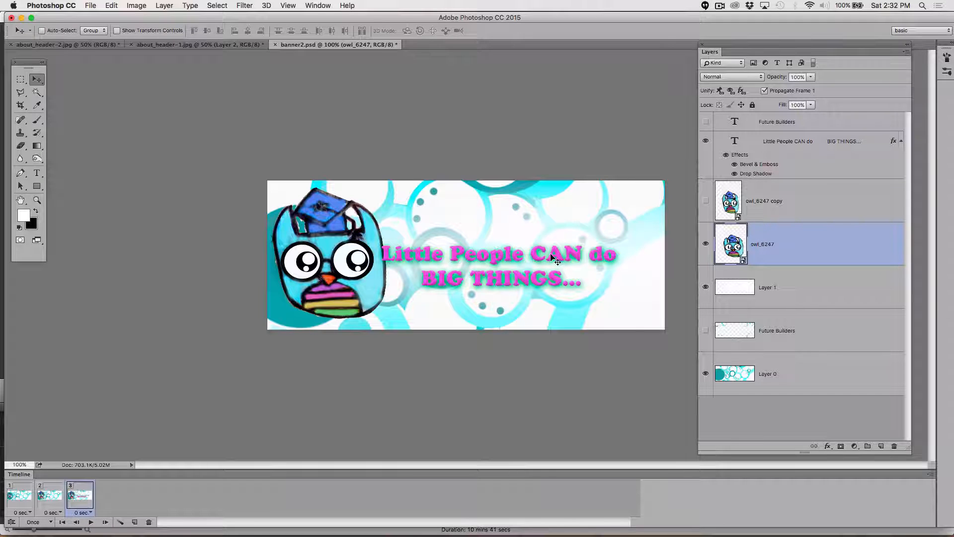
pyautogui.click(811, 143)
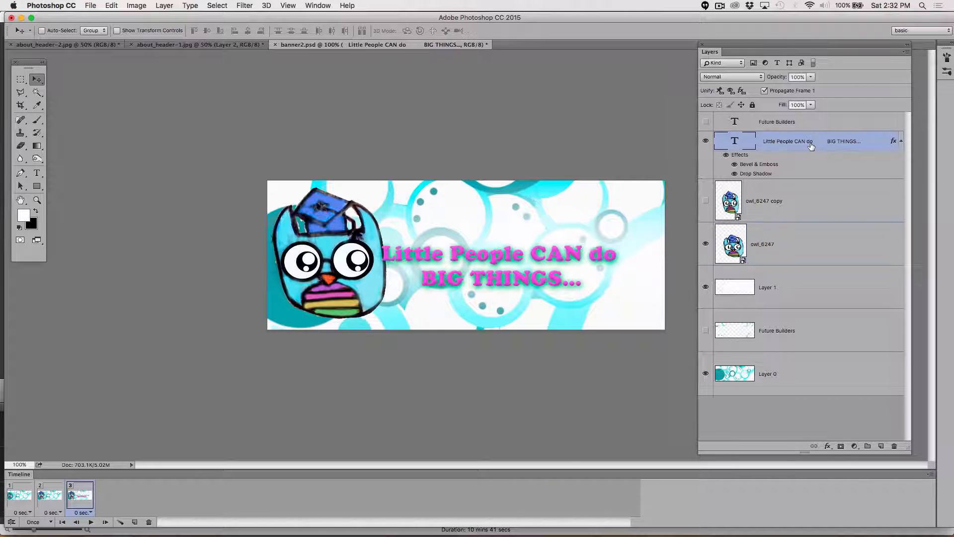
pyautogui.moveTo(567, 251); pyautogui.dragTo(589, 252)
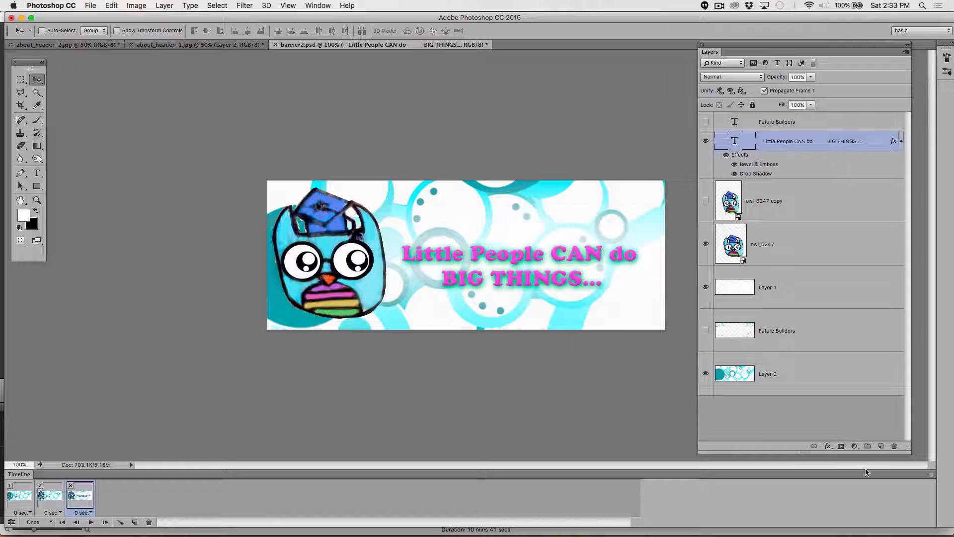
# Add a fourth frame and show the Future Builders text layer in it
pyautogui.click(135, 522)
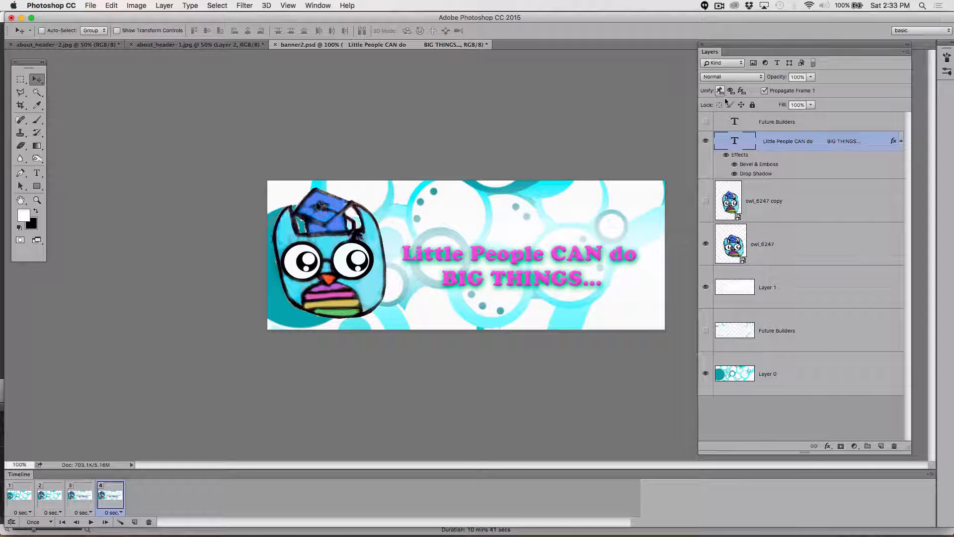
pyautogui.click(705, 122)
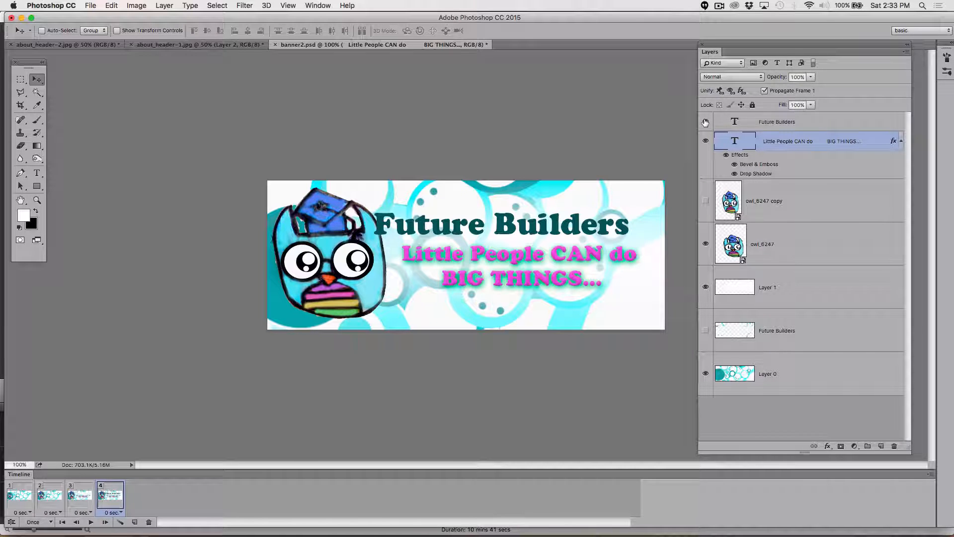
# Move the Future Builders title slightly right in frame 4, clear of the owl and above the pink text
pyautogui.moveTo(495, 226); pyautogui.dragTo(510, 223)
pyautogui.press('super+z')
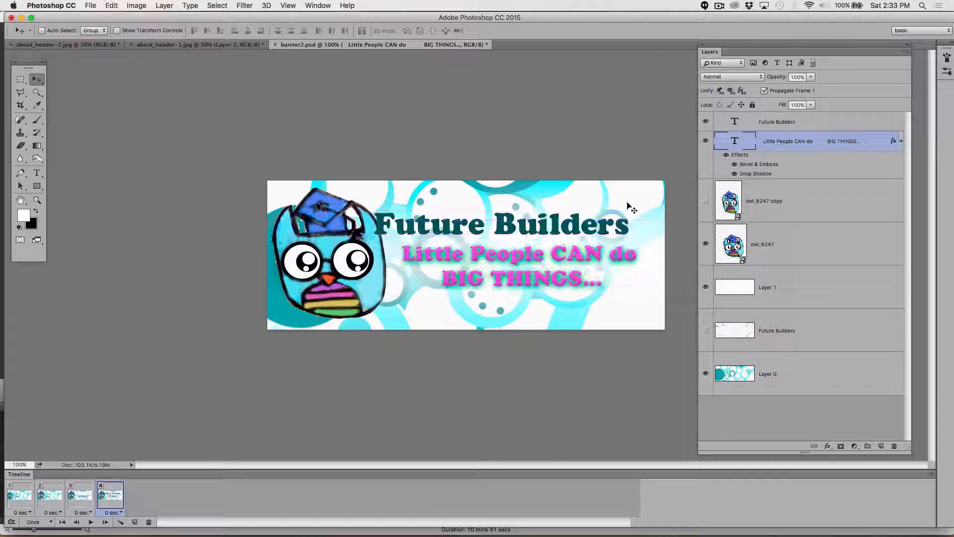
pyautogui.click(747, 122)
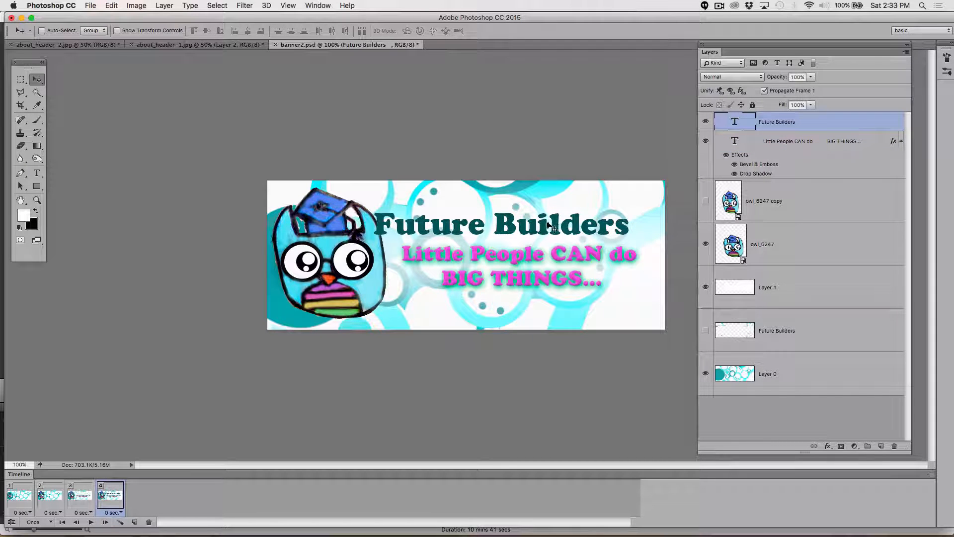
pyautogui.moveTo(548, 224); pyautogui.dragTo(567, 225)
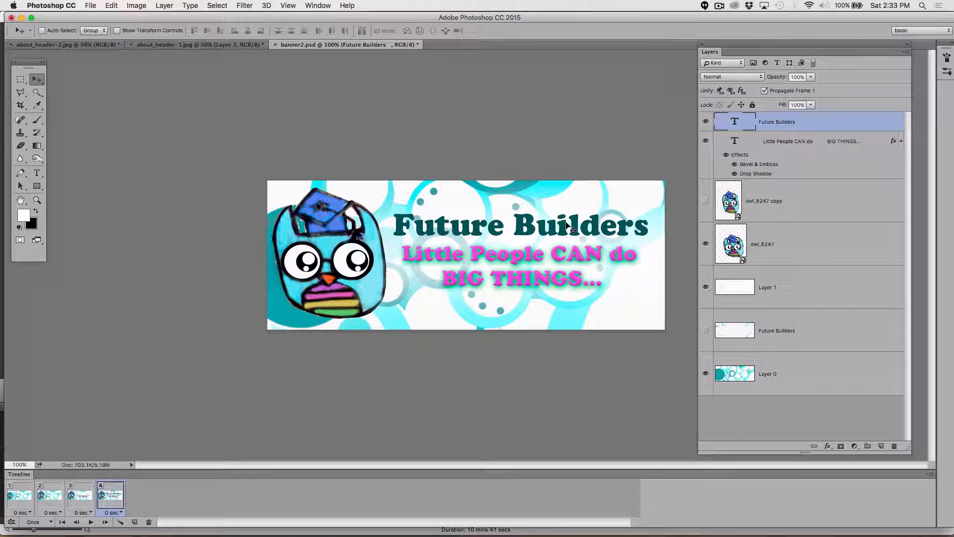
# Apply the "Ugly is beautiful" layer style to the Future Builders text layer
pyautogui.click(317, 6)
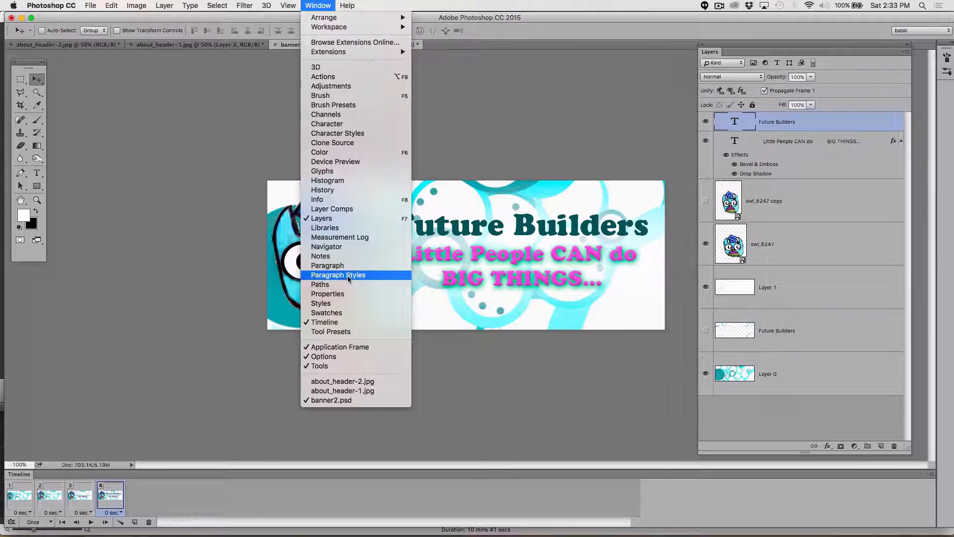
pyautogui.click(350, 303)
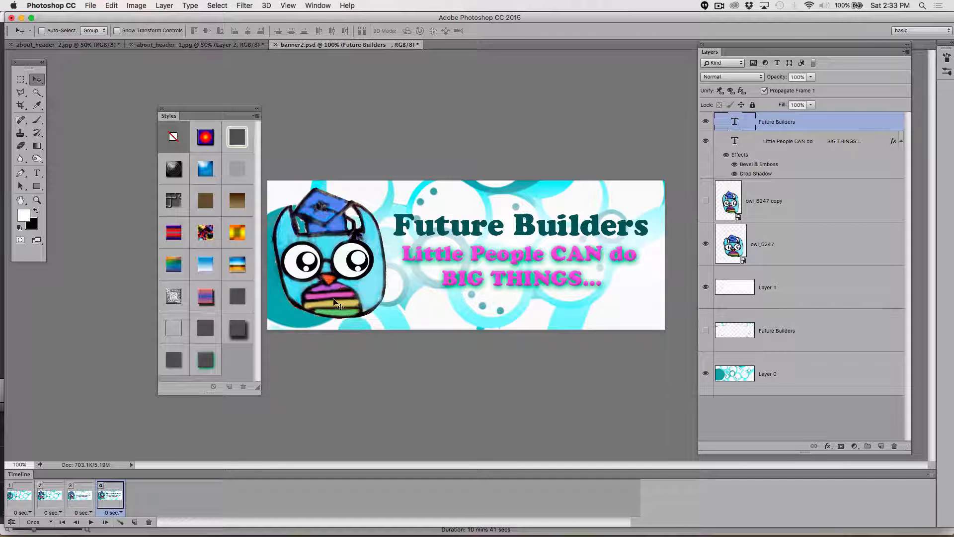
pyautogui.click(205, 360)
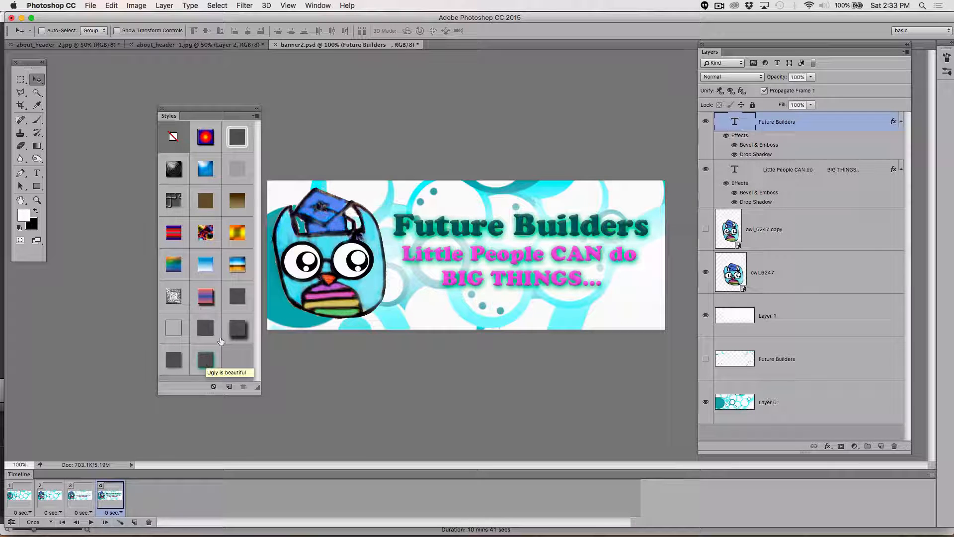
pyautogui.click(162, 108)
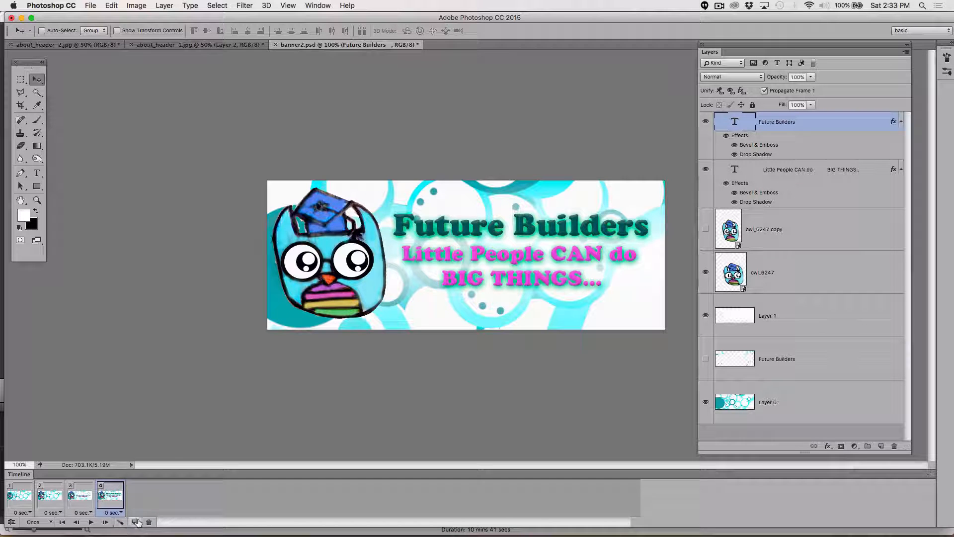
# Add a fifth frame and show the lower Future Builders layer with the dotted background pattern in it
pyautogui.click(134, 521)
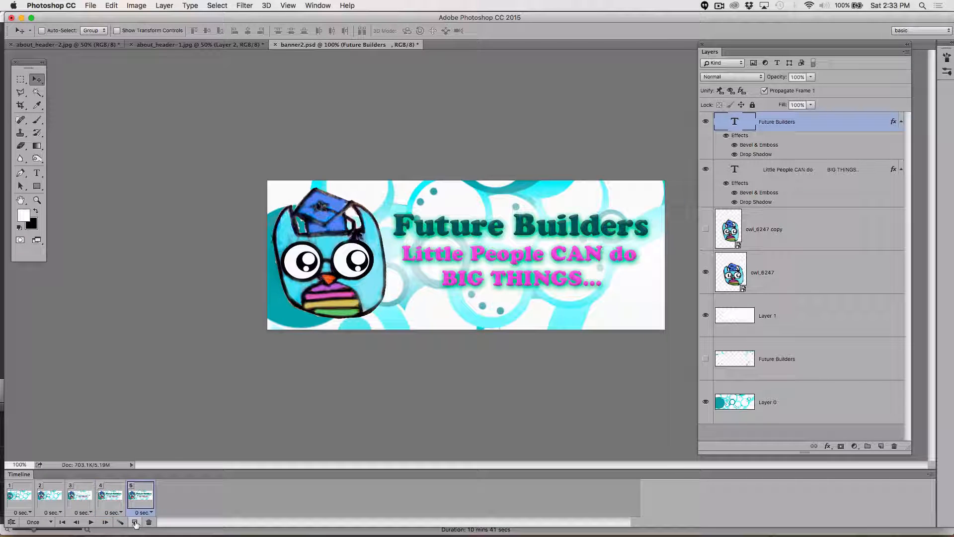
pyautogui.click(706, 359)
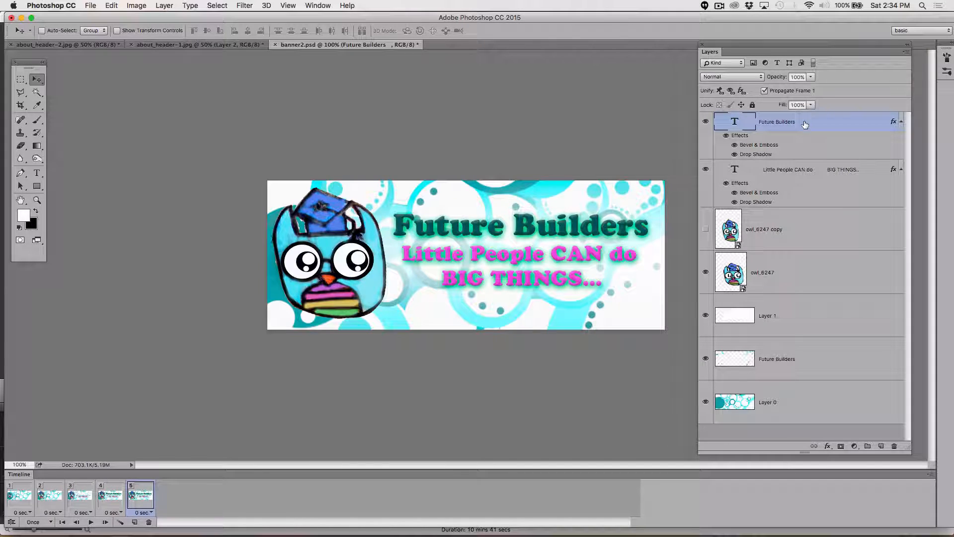
# Add a new empty layer above the Future Builders text and activate the Custom Shape Tool
pyautogui.click(881, 446)
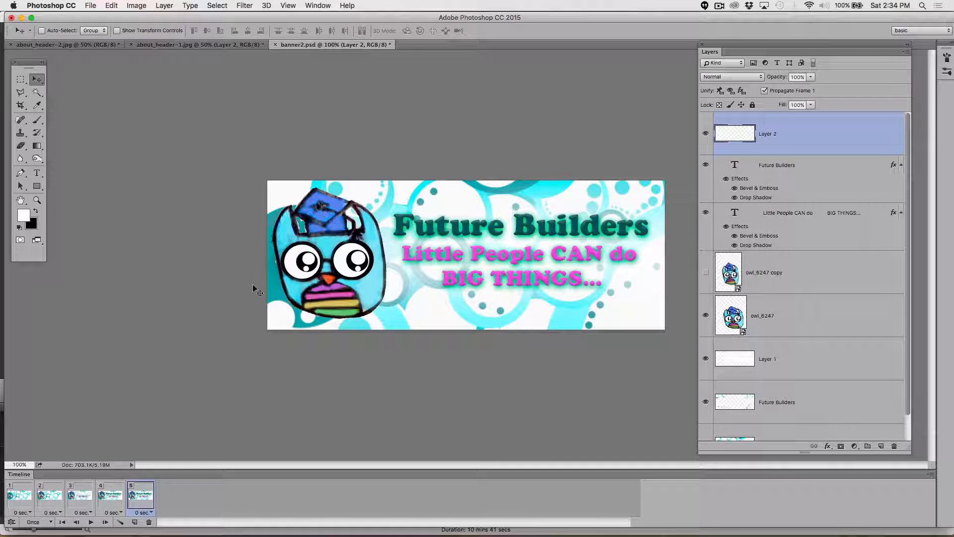
pyautogui.click(40, 188)
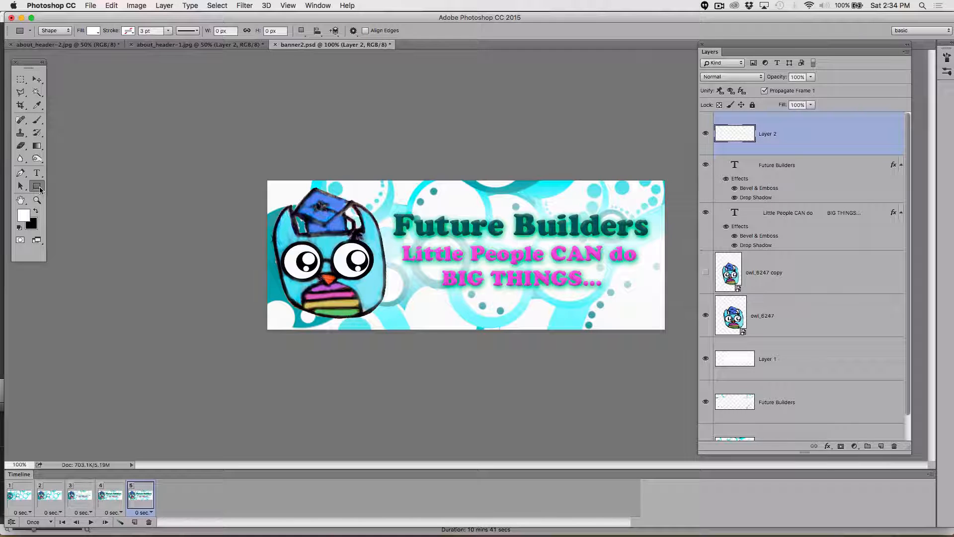
pyautogui.click(40, 188)
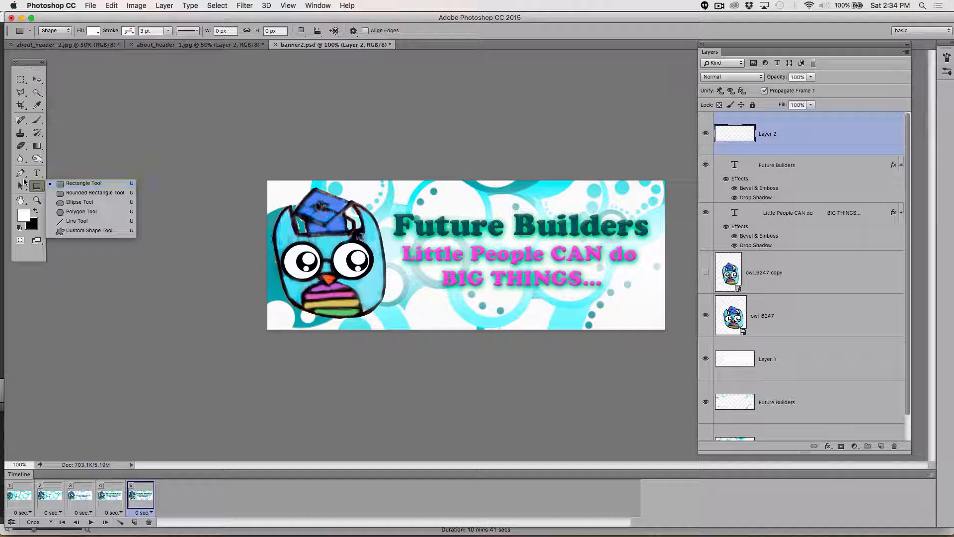
pyautogui.click(68, 231)
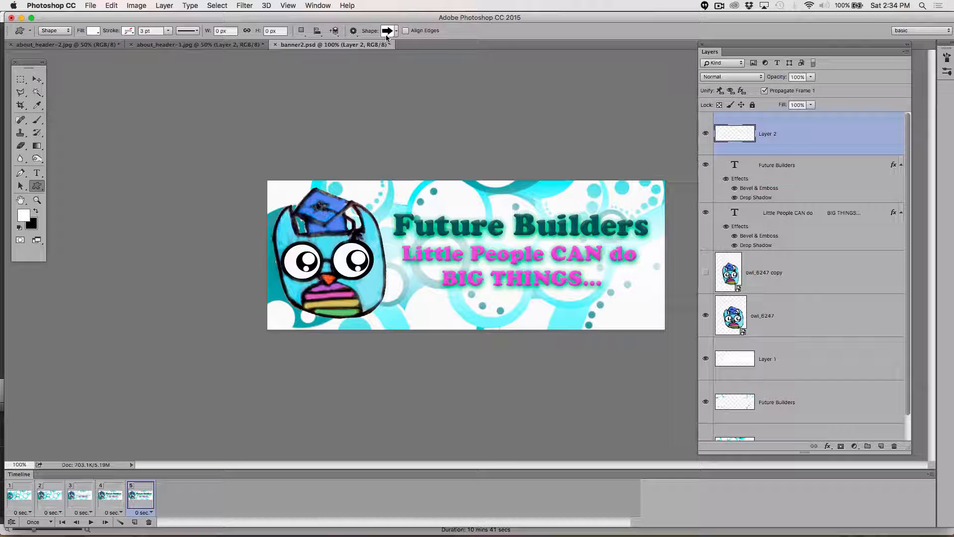
# Append the Symbols set to the custom shapes and enlarge the shape picker to show the whole collection
pyautogui.click(397, 31)
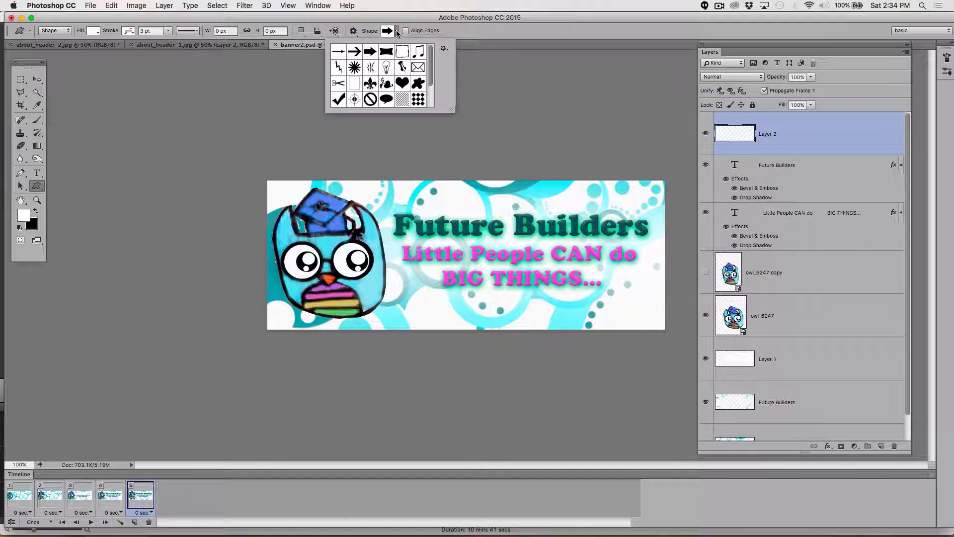
pyautogui.moveTo(430, 72); pyautogui.dragTo(435, 53)
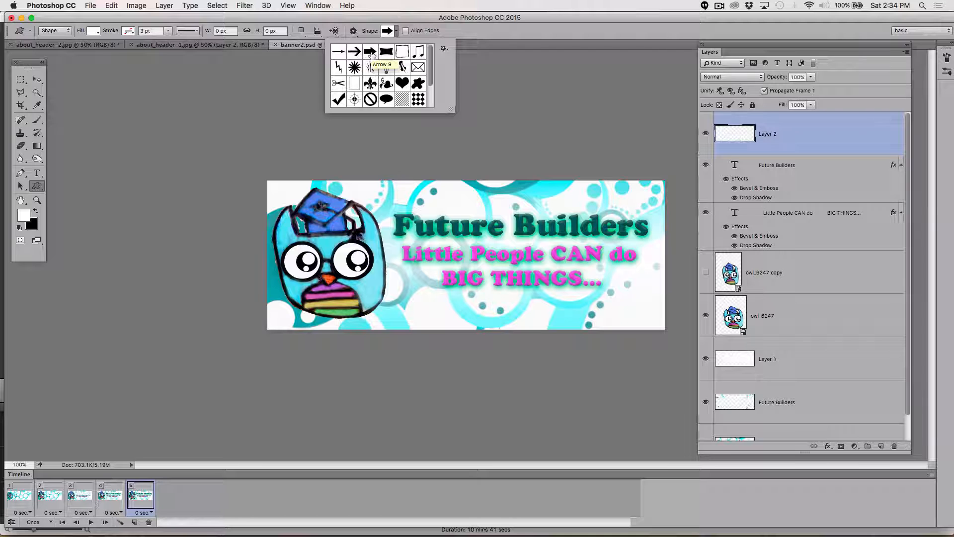
pyautogui.click(444, 50)
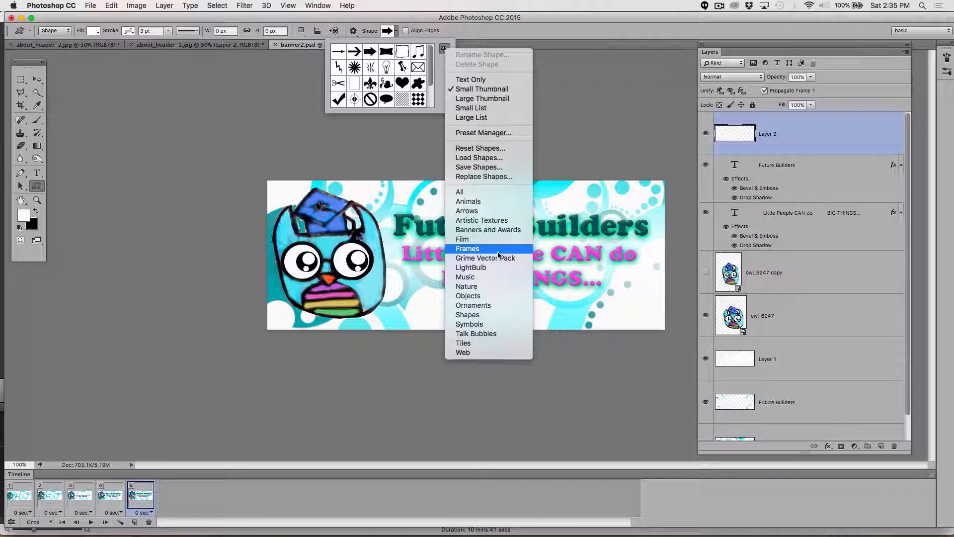
pyautogui.click(470, 324)
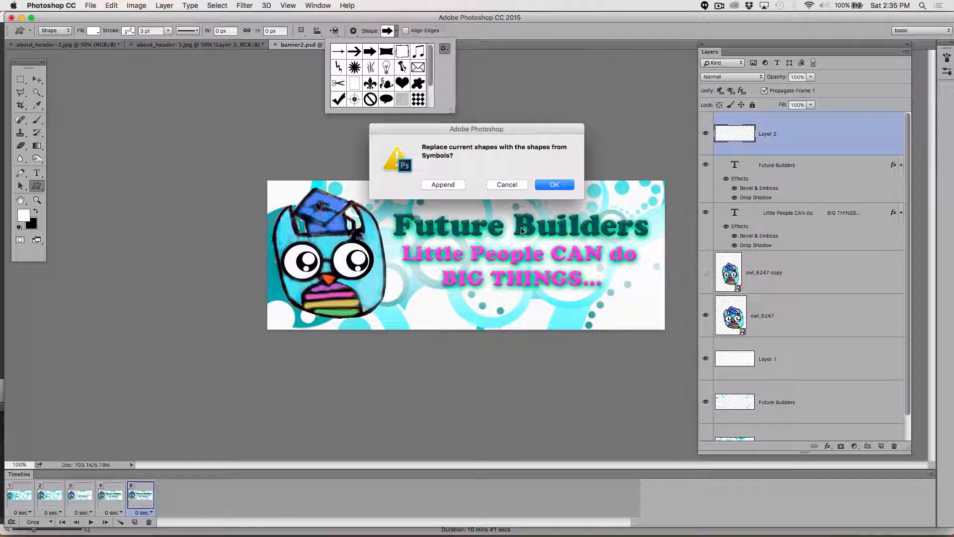
pyautogui.click(452, 186)
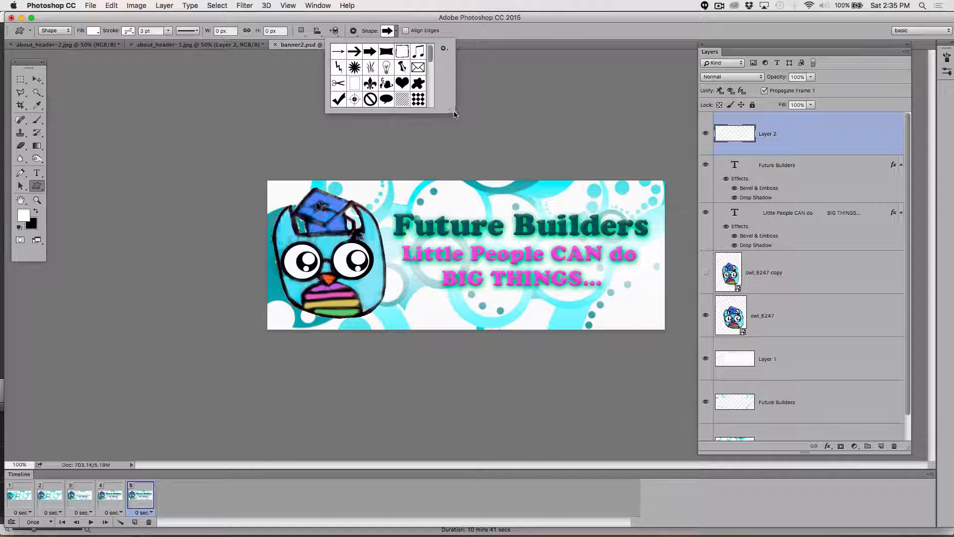
pyautogui.moveTo(451, 110); pyautogui.dragTo(467, 301)
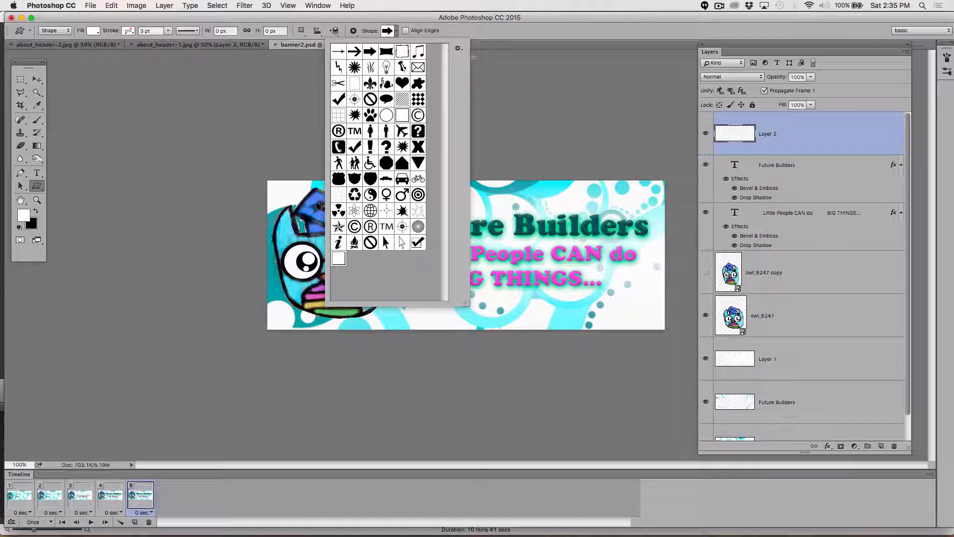
# Append the Arrows set to the custom shapes and extend the picker to fit the added arrows
pyautogui.click(458, 50)
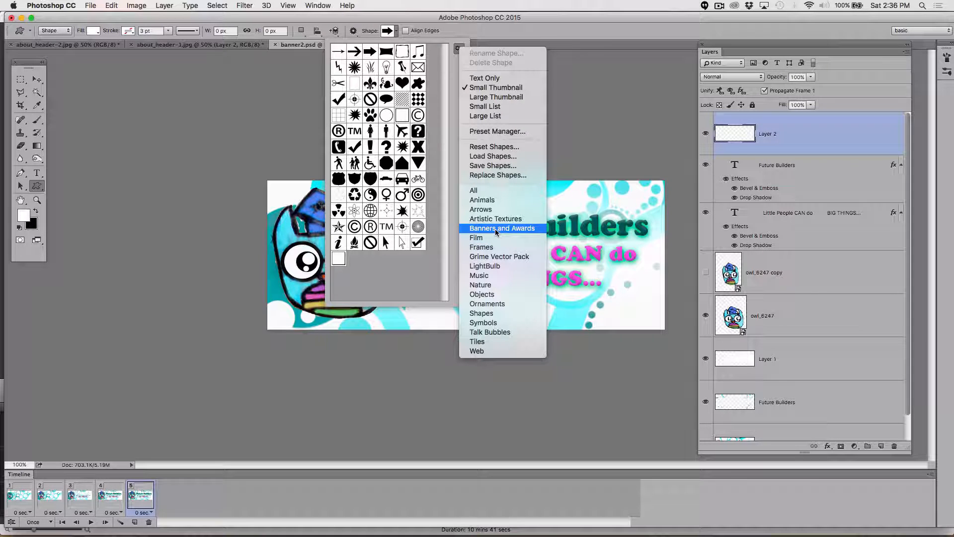
pyautogui.click(491, 213)
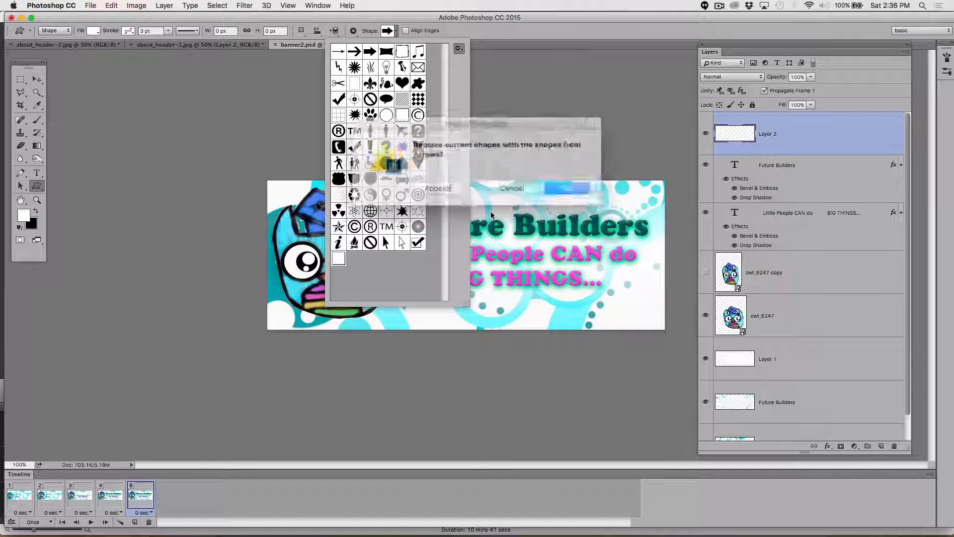
pyautogui.click(444, 187)
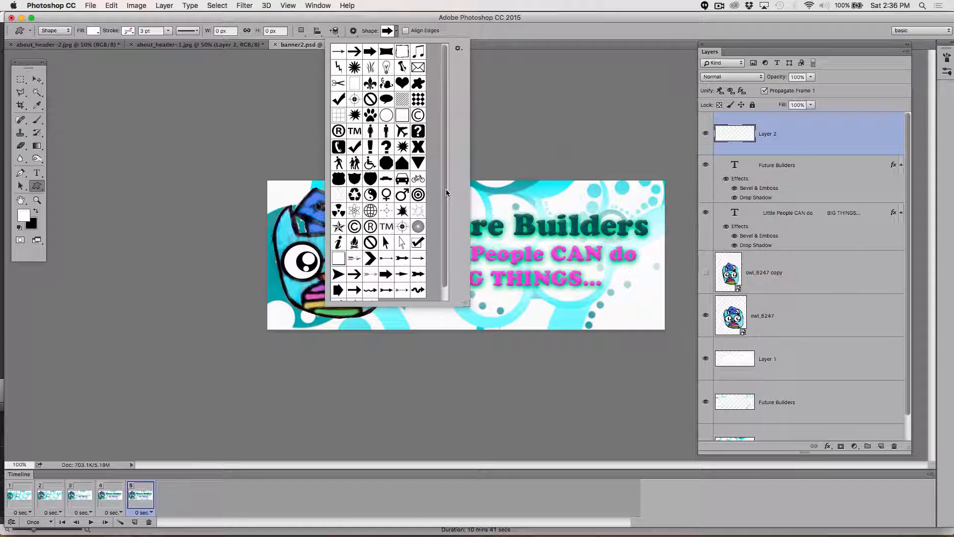
pyautogui.moveTo(467, 301); pyautogui.dragTo(467, 369)
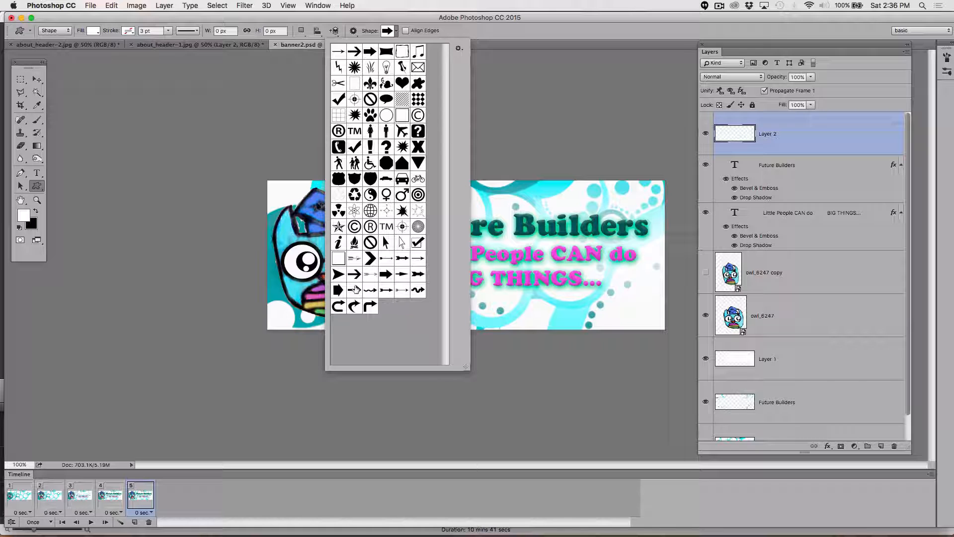
# Draw the solid block arrow shape, about 124 by 59 px, below the "BIG THINGS..." text
pyautogui.click(338, 293)
pyautogui.doubleClick(339, 292)
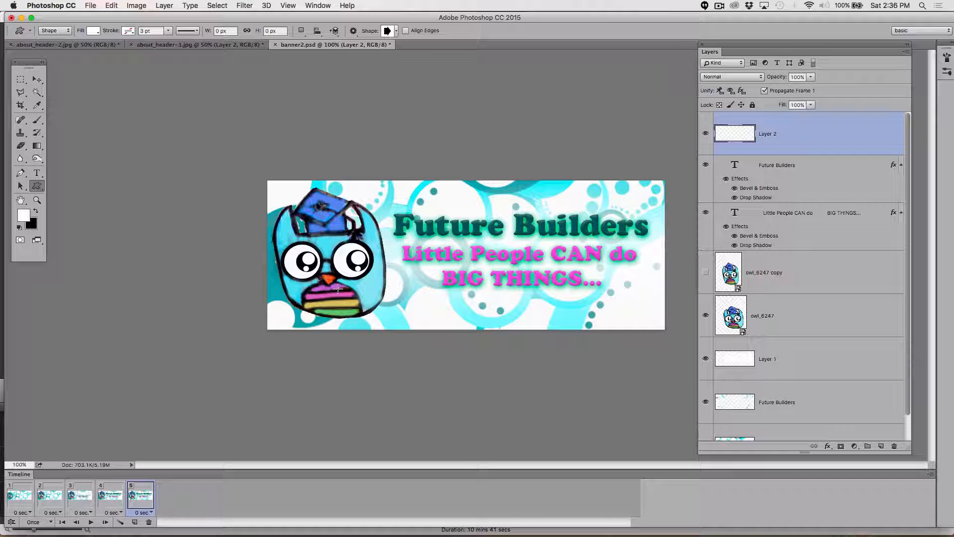
pyautogui.moveTo(429, 293); pyautogui.dragTo(491, 322)
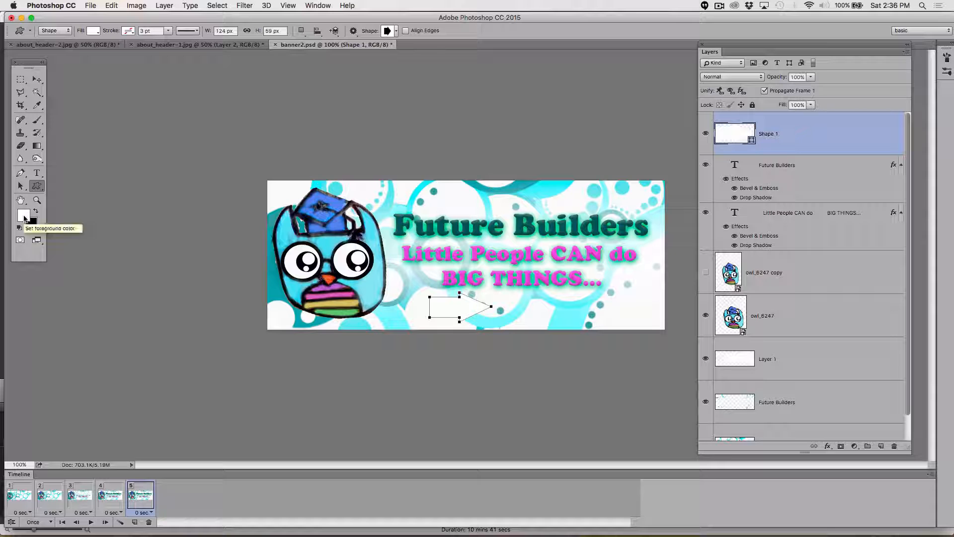
# Set the foreground color to a bright green
pyautogui.click(25, 218)
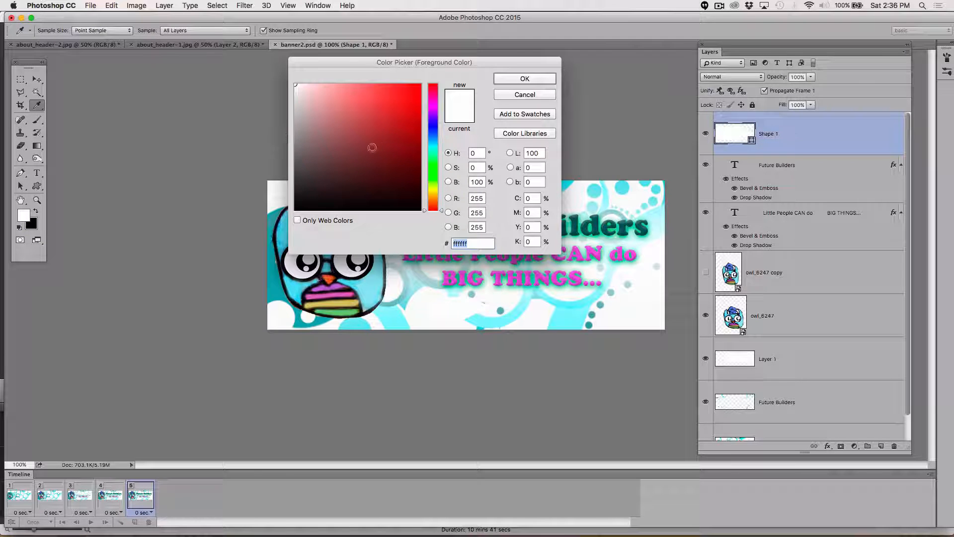
pyautogui.click(436, 162)
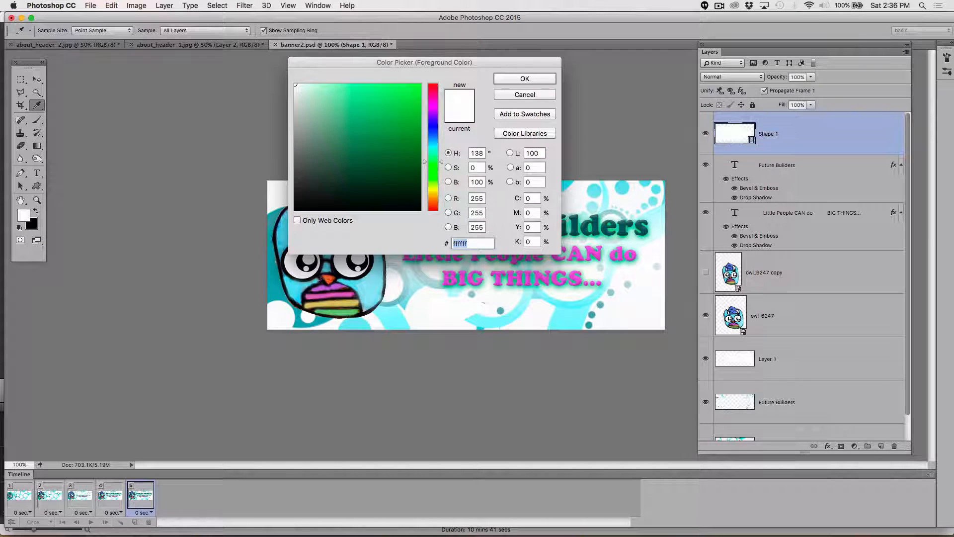
pyautogui.moveTo(406, 105); pyautogui.dragTo(422, 84)
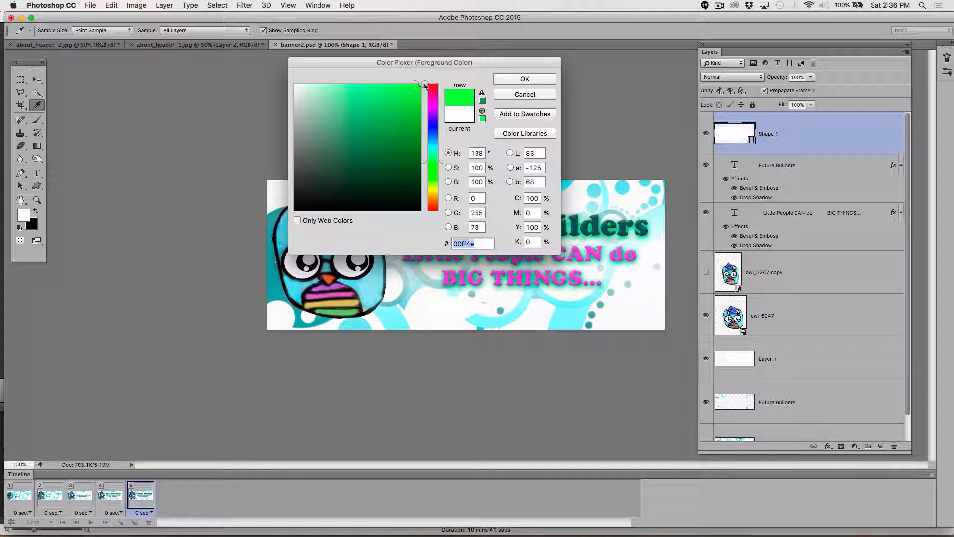
pyautogui.click(391, 84)
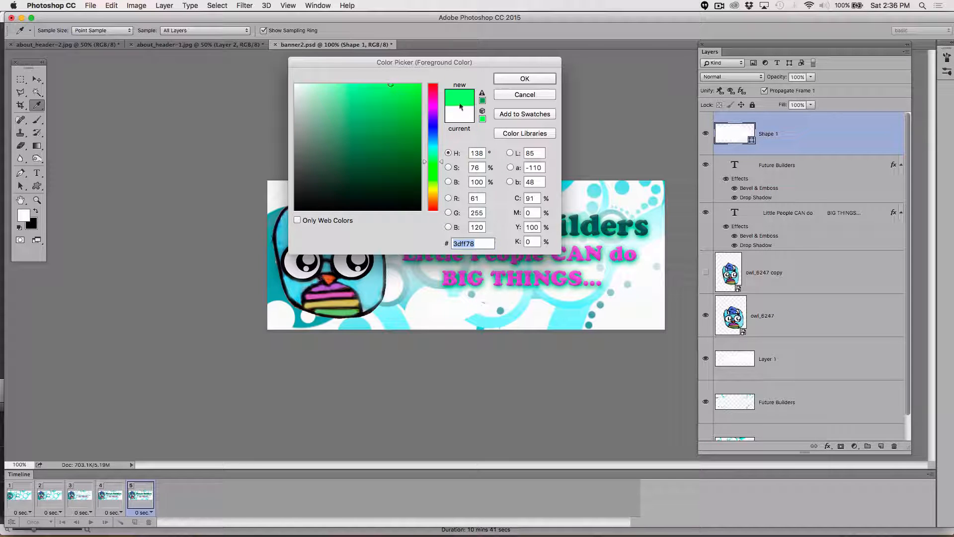
pyautogui.click(434, 170)
pyautogui.click(528, 80)
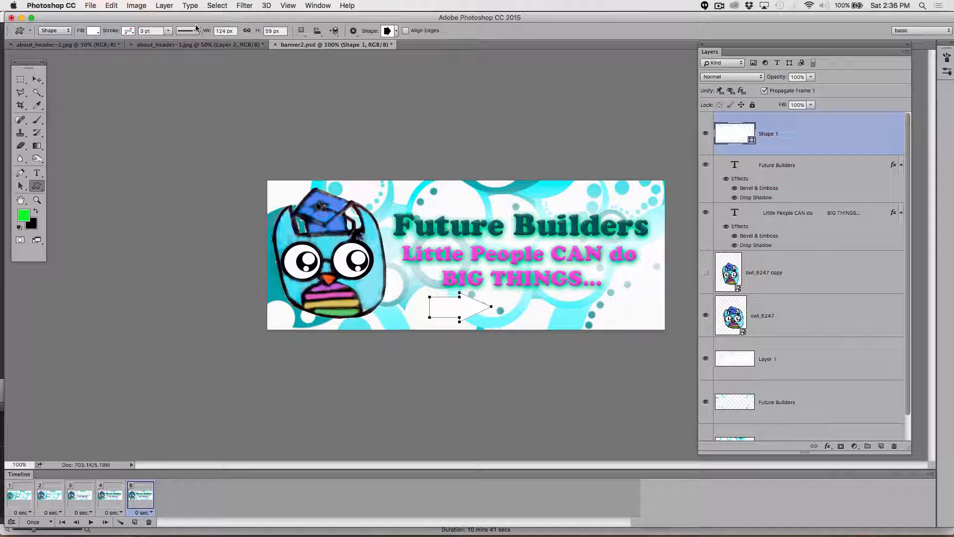
# Try green, blue and red fills on the arrow shape and settle on pink
pyautogui.click(94, 34)
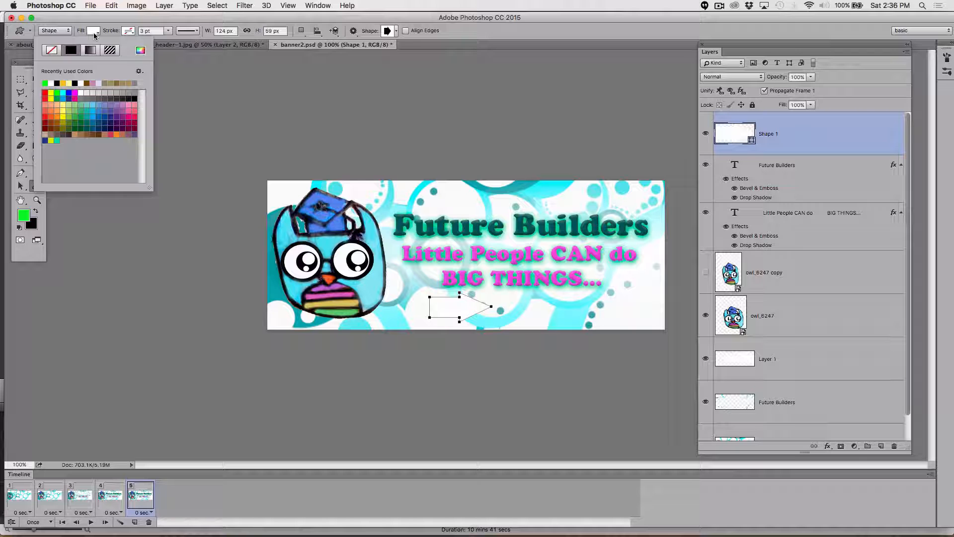
pyautogui.click(45, 83)
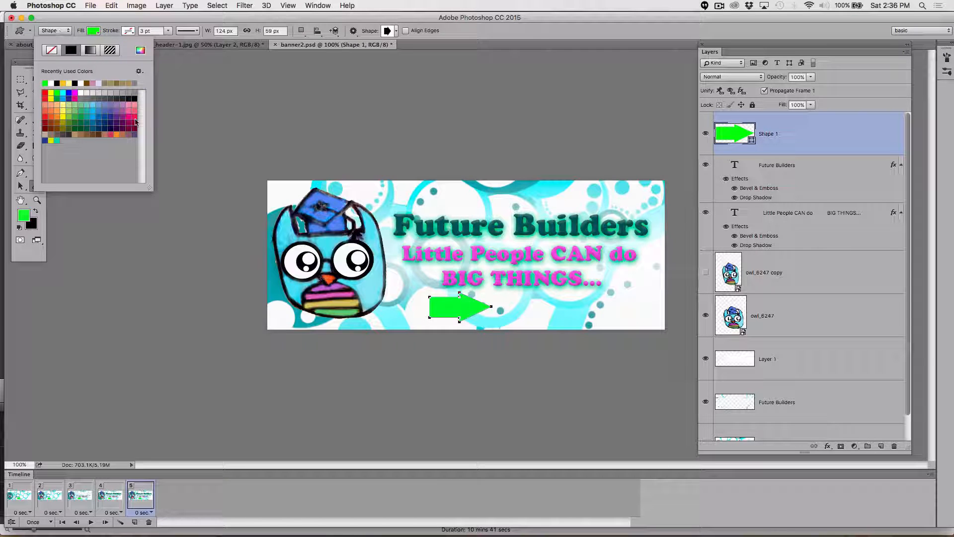
pyautogui.click(106, 117)
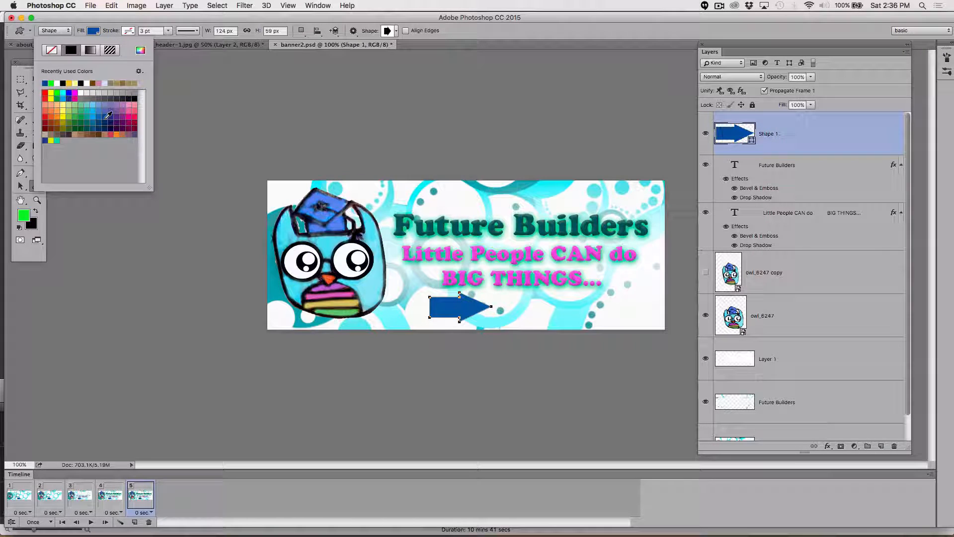
pyautogui.click(46, 116)
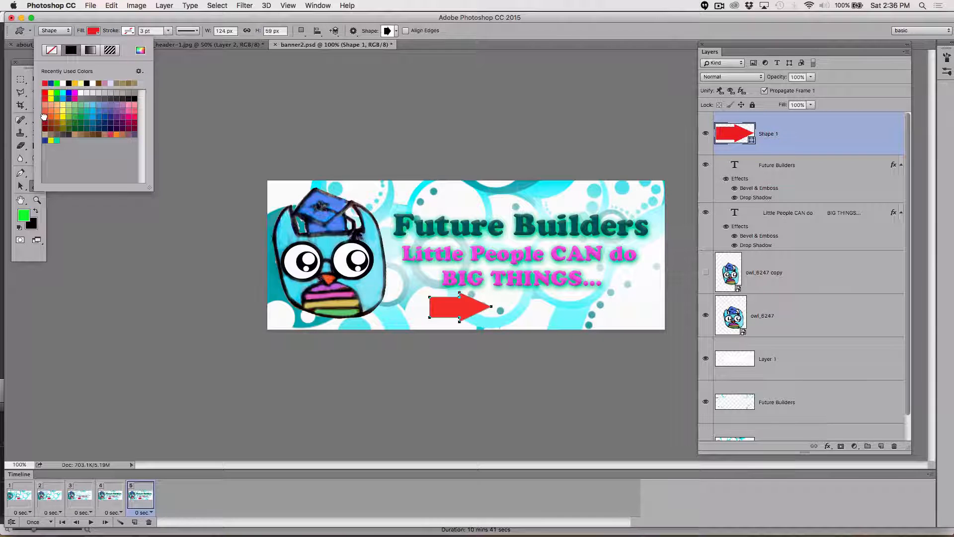
pyautogui.click(136, 111)
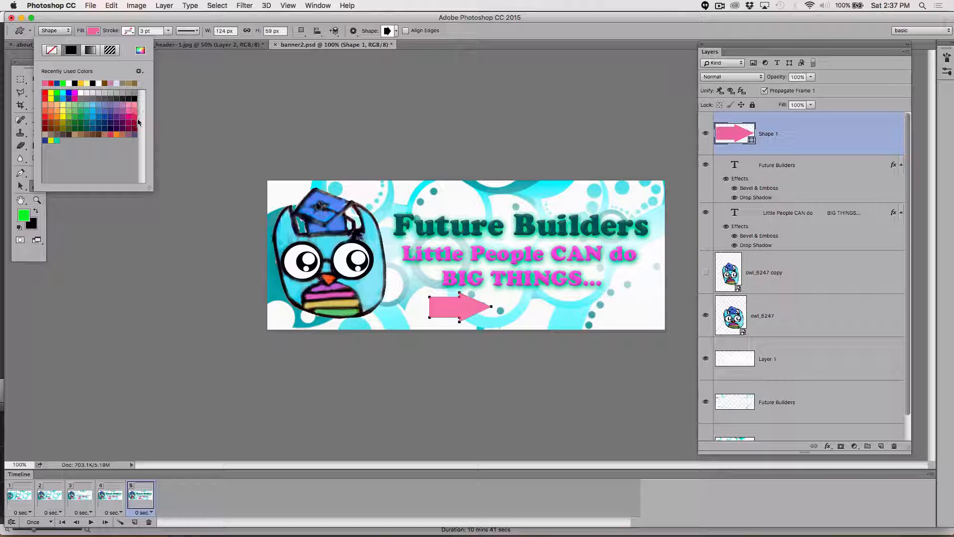
# Try red, pink and navy fills on the arrow shape and settle on dark teal
pyautogui.click(133, 115)
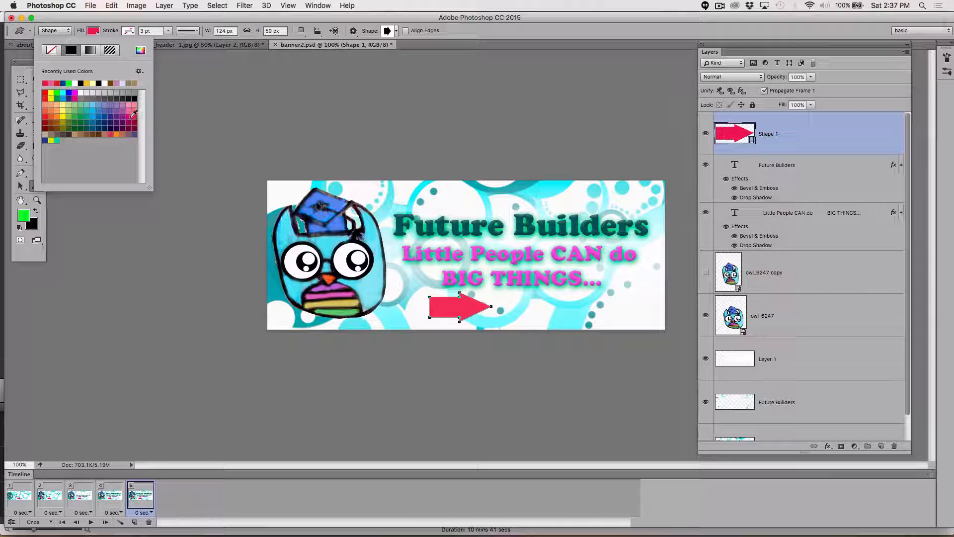
pyautogui.click(130, 110)
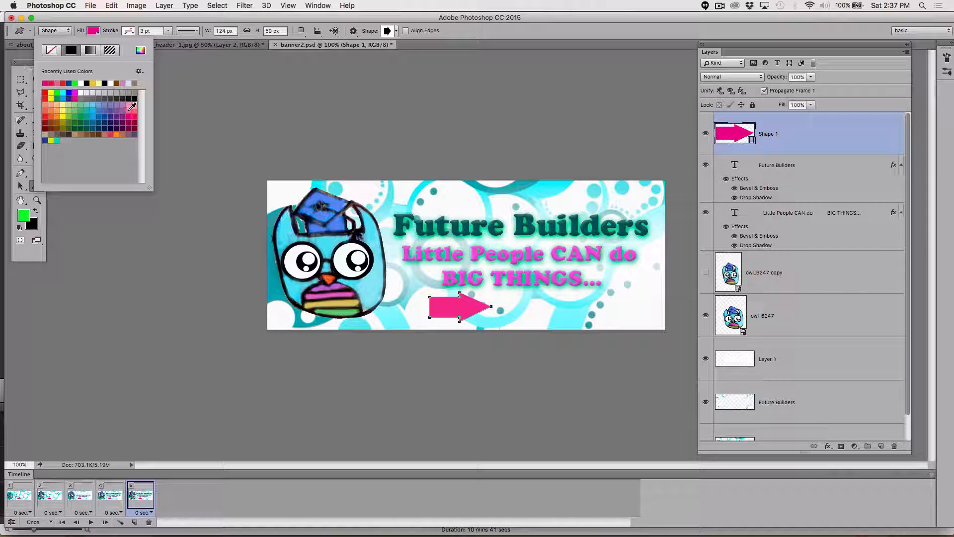
pyautogui.click(132, 105)
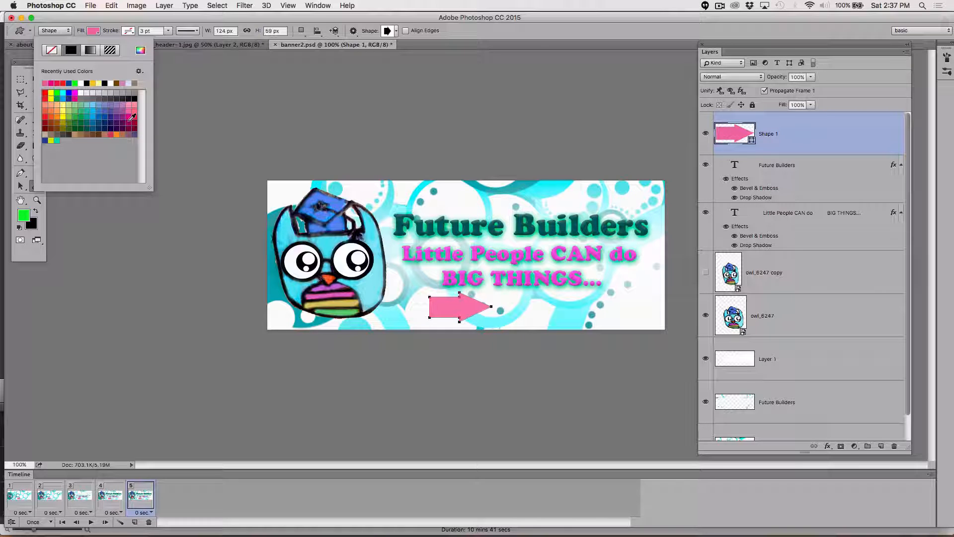
pyautogui.click(131, 111)
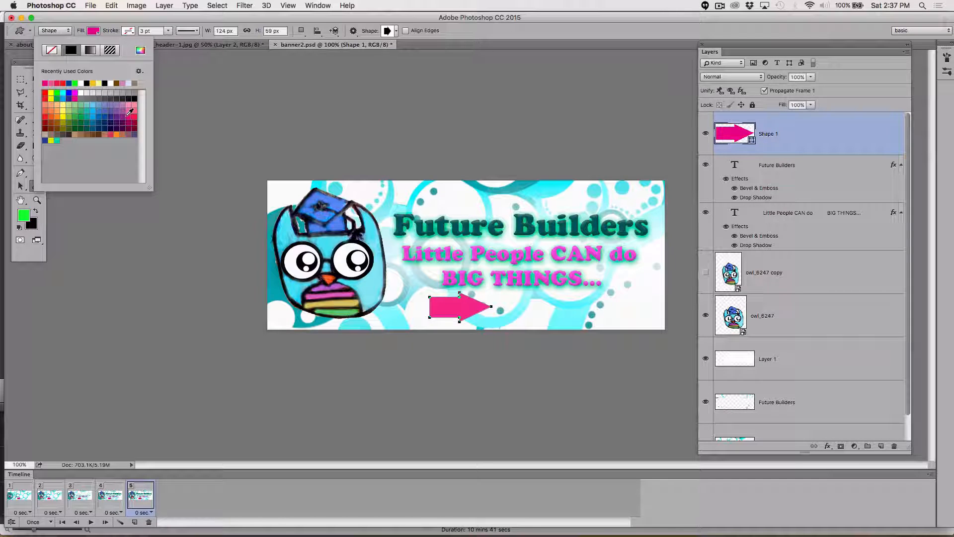
pyautogui.click(102, 123)
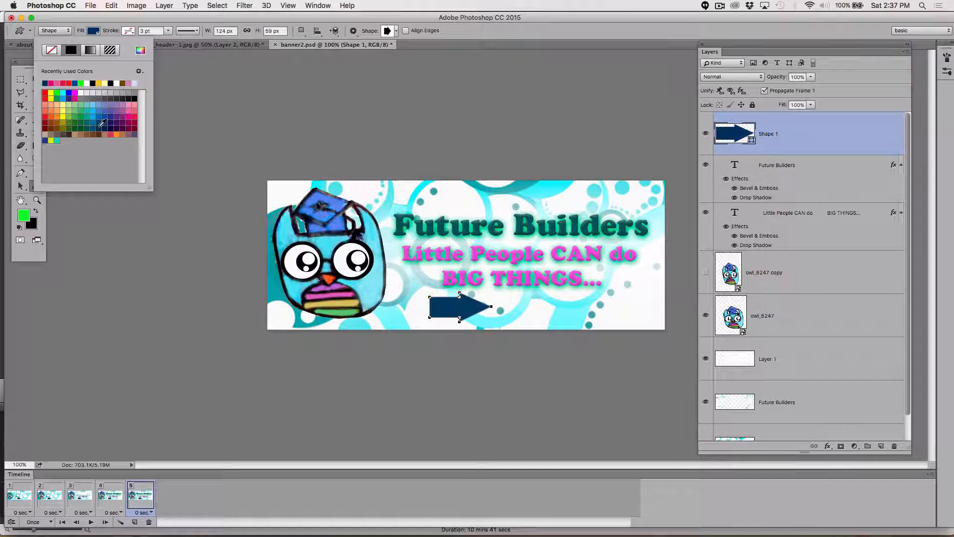
pyautogui.click(103, 124)
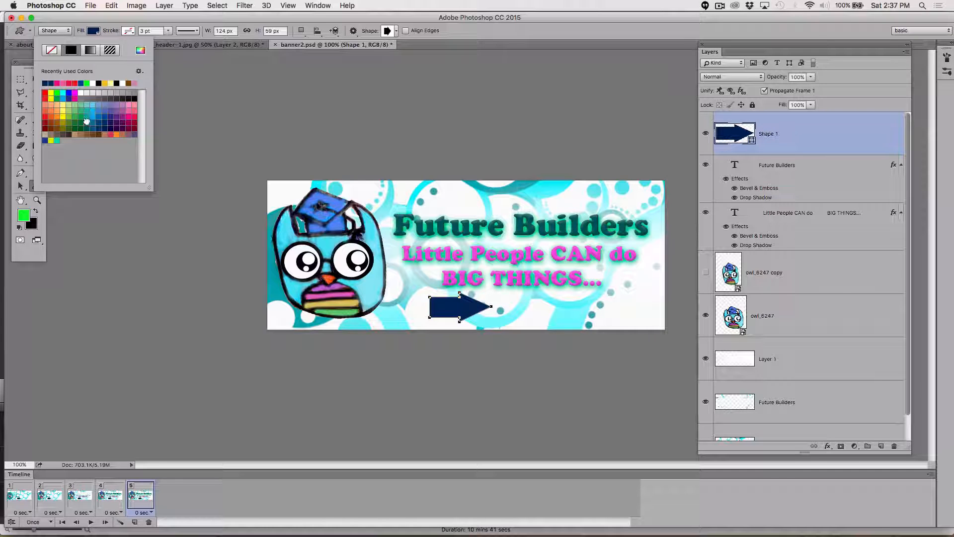
pyautogui.click(87, 122)
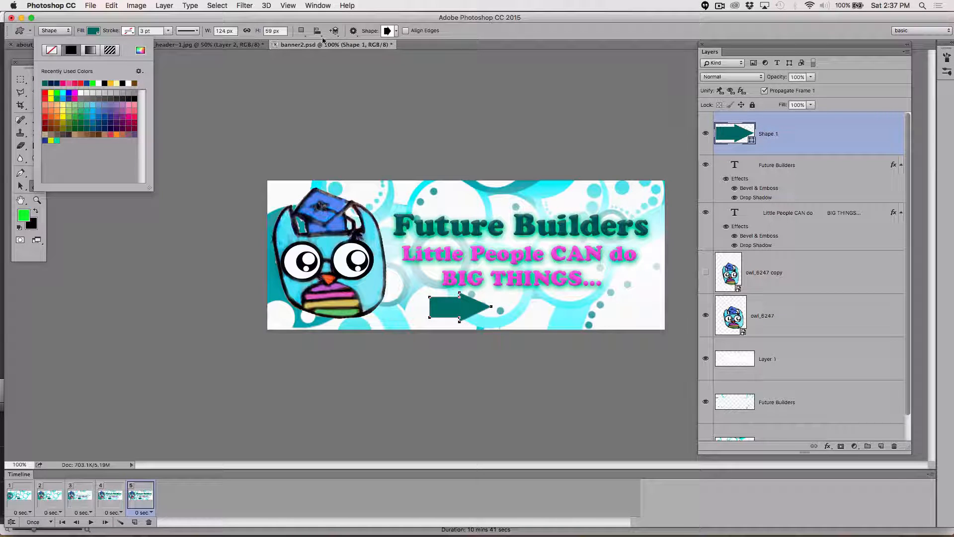
pyautogui.click(457, 36)
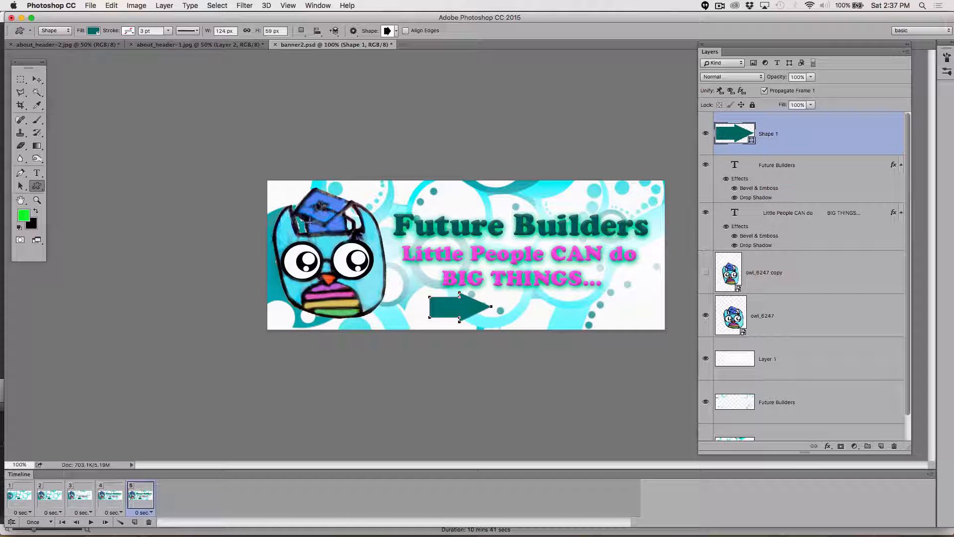
# Move the arrow to the banner's lower-right corner and shift the Layers panel clear of the canvas
pyautogui.click(37, 79)
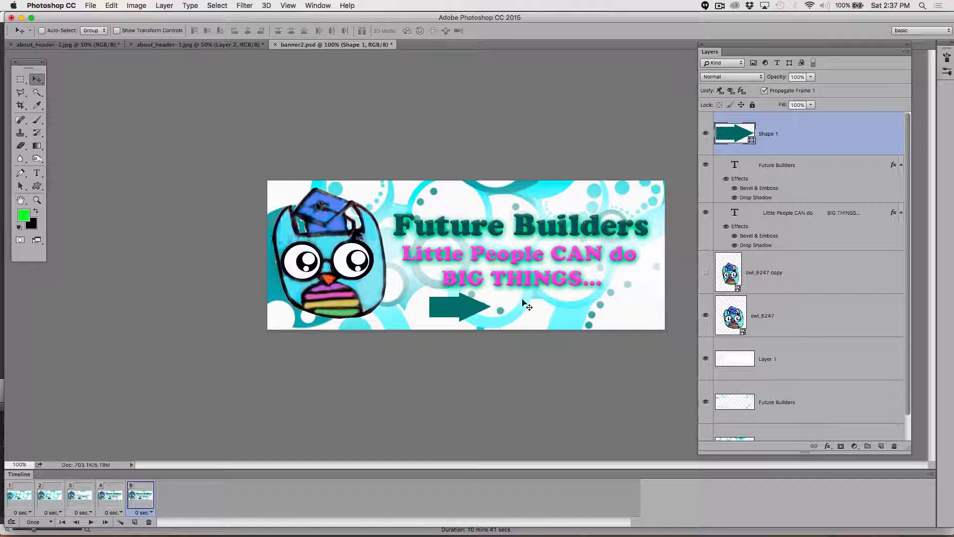
pyautogui.moveTo(462, 309); pyautogui.dragTo(613, 305)
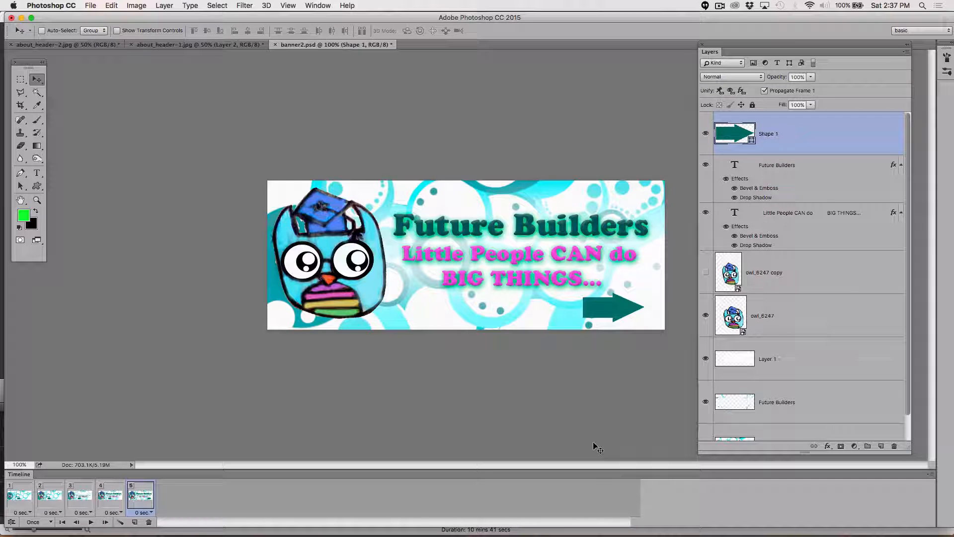
pyautogui.press('super+plus')
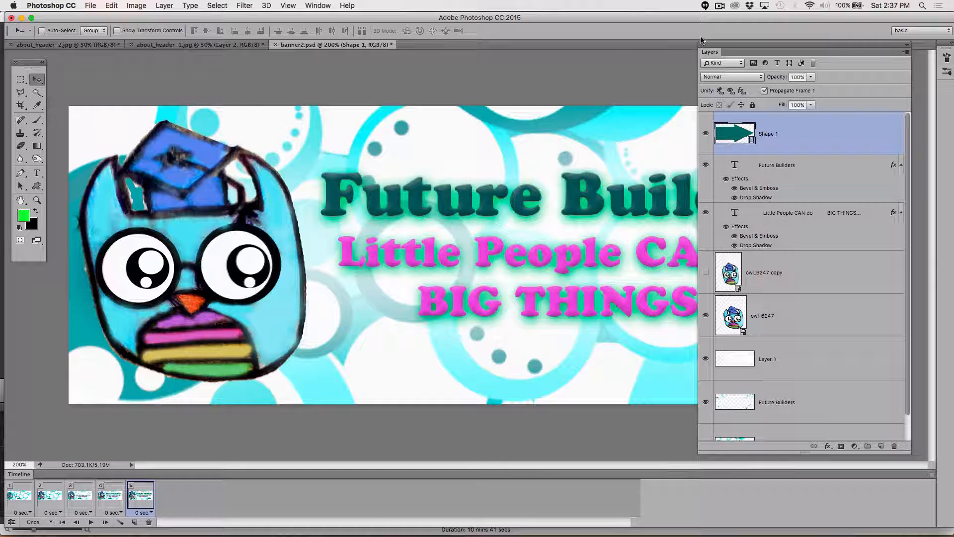
pyautogui.moveTo(710, 49); pyautogui.dragTo(867, 117)
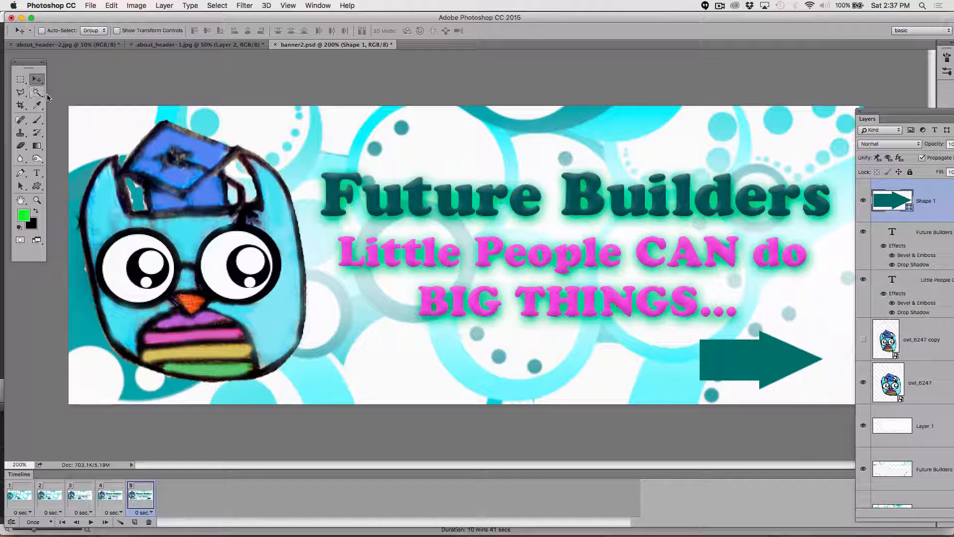
# Lengthen the arrow's shaft to the left by moving its two tail anchor points with Direct Selection, making the arrow about 209 px wide
pyautogui.click(20, 187)
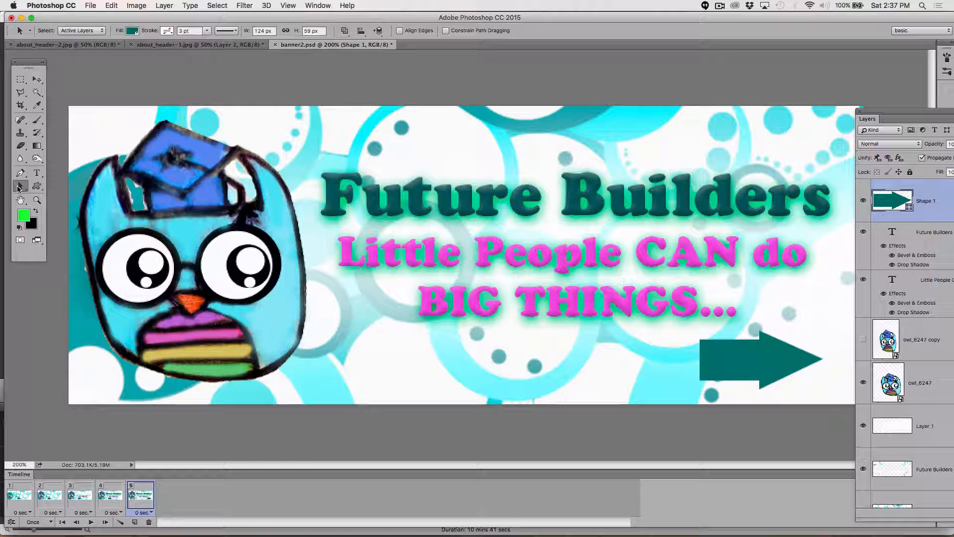
pyautogui.click(20, 187)
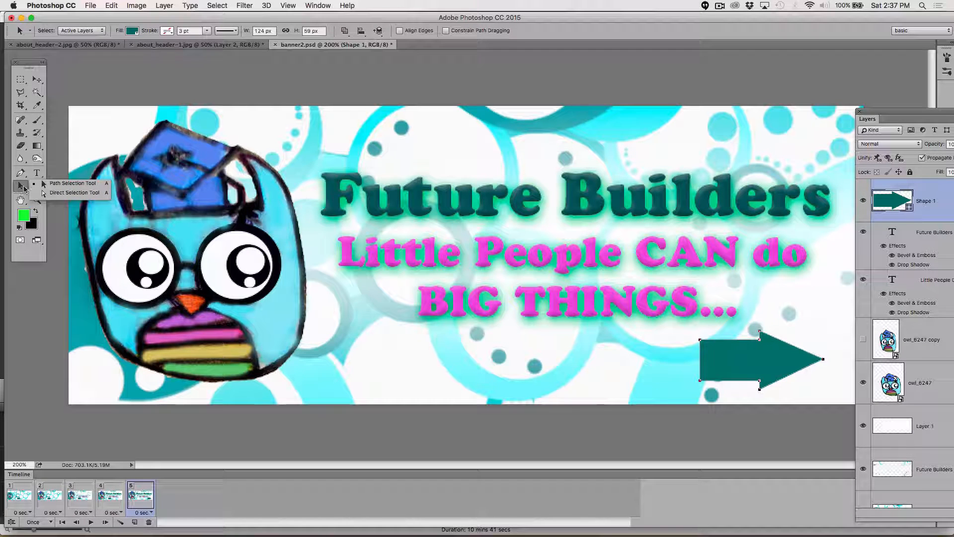
pyautogui.click(63, 193)
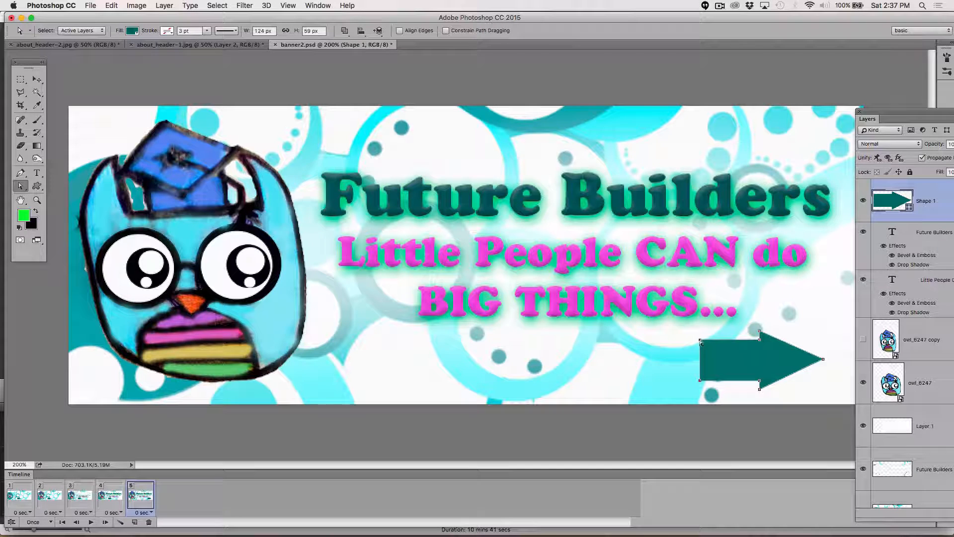
pyautogui.click(678, 356)
pyautogui.click(701, 340)
pyautogui.keyDown('shift'); pyautogui.click(700, 382); pyautogui.keyUp('shift')
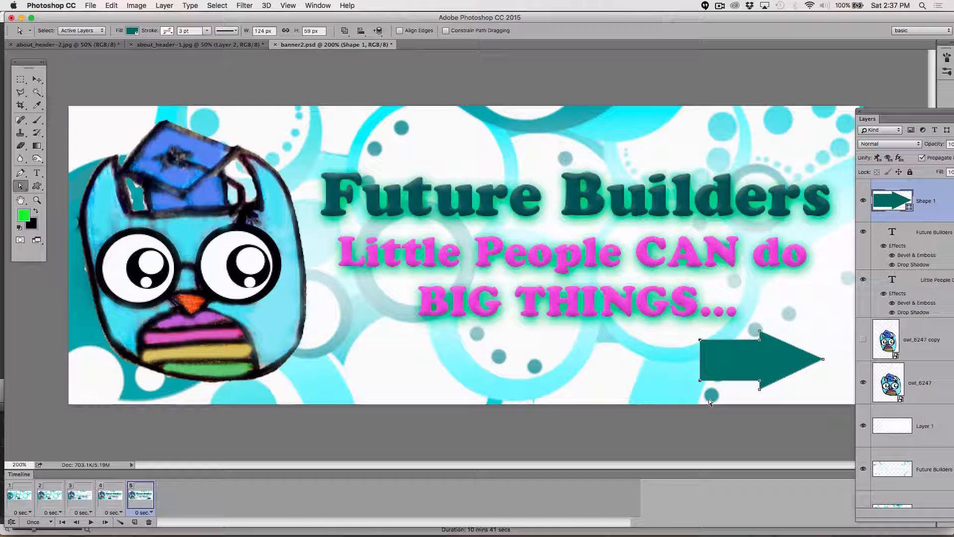
pyautogui.press('Left')
pyautogui.press('Left')
pyautogui.press('Left')
pyautogui.press('Left')
pyautogui.press('Left')
pyautogui.press('Left')
pyautogui.press('Left')
pyautogui.press('Left')
pyautogui.press('Left')
pyautogui.press('Left')
pyautogui.press('Left')
pyautogui.press('Left')
pyautogui.press('Left')
pyautogui.press('Left')
pyautogui.press('Left')
pyautogui.press('Left')
pyautogui.press('Left')
pyautogui.press('Left')
pyautogui.press('Left')
pyautogui.press('Left')
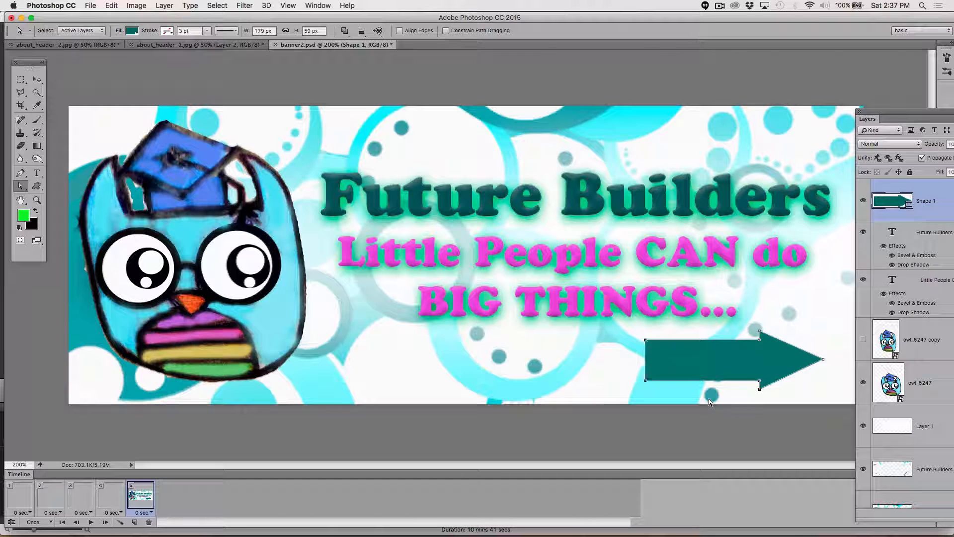
pyautogui.press('Left')
pyautogui.press('Left')
pyautogui.press('Left')
pyautogui.press('Left')
pyautogui.press('Left')
pyautogui.press('Left')
pyautogui.press('Left')
pyautogui.press('Left')
pyautogui.press('Left')
pyautogui.press('Left')
pyautogui.press('Left')
pyautogui.press('Left')
pyautogui.press('Left')
pyautogui.press('Left')
pyautogui.press('Left')
pyautogui.press('Left')
pyautogui.press('Left')
pyautogui.press('Left')
pyautogui.press('Left')
pyautogui.press('Left')
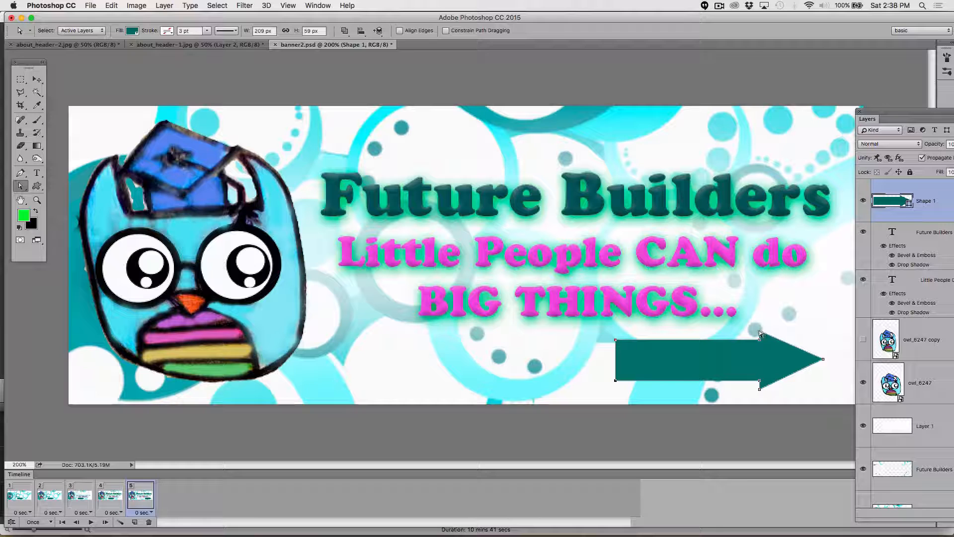
# Try to move the arrowhead's upper and lower corner points outward by 20 px each, and undo these changes
pyautogui.hotkey('shift', 'Up')
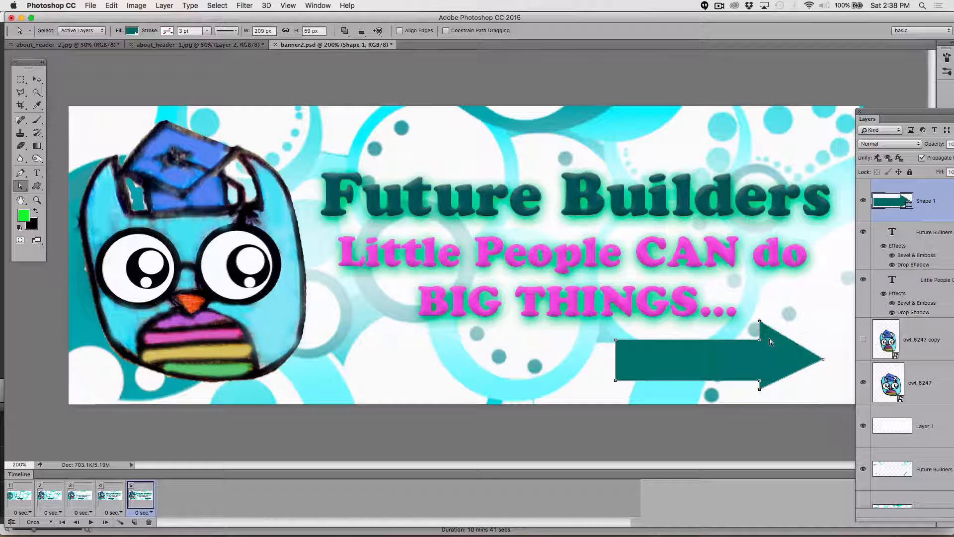
pyautogui.hotkey('shift', 'Up')
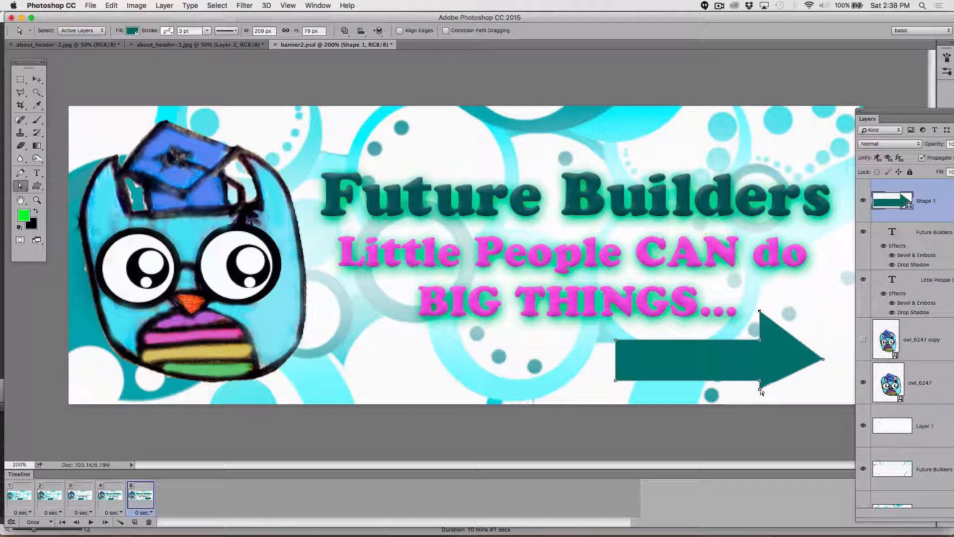
pyautogui.click(759, 389)
pyautogui.hotkey('shift', 'Down')
pyautogui.hotkey('shift', 'Down')
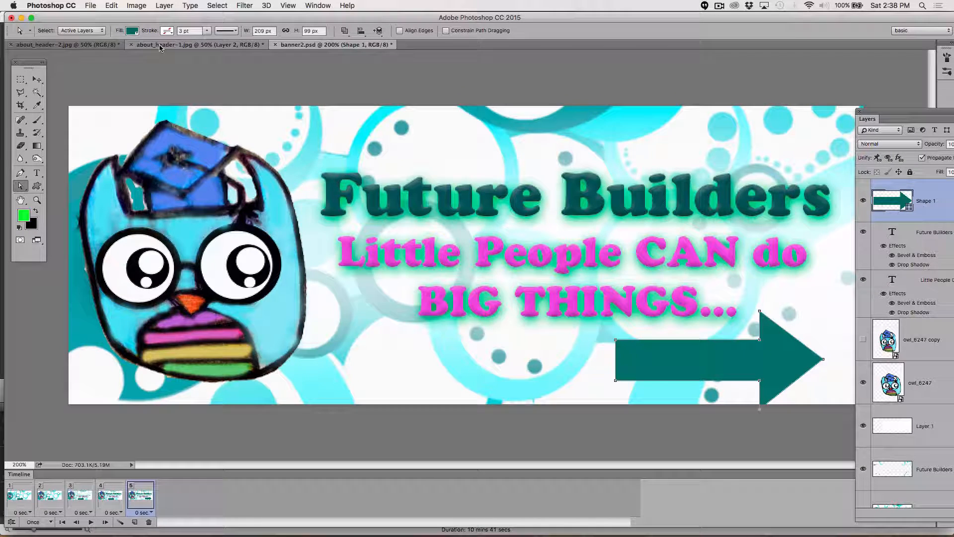
pyautogui.press('alt+super+z')
pyautogui.press('alt+super+z')
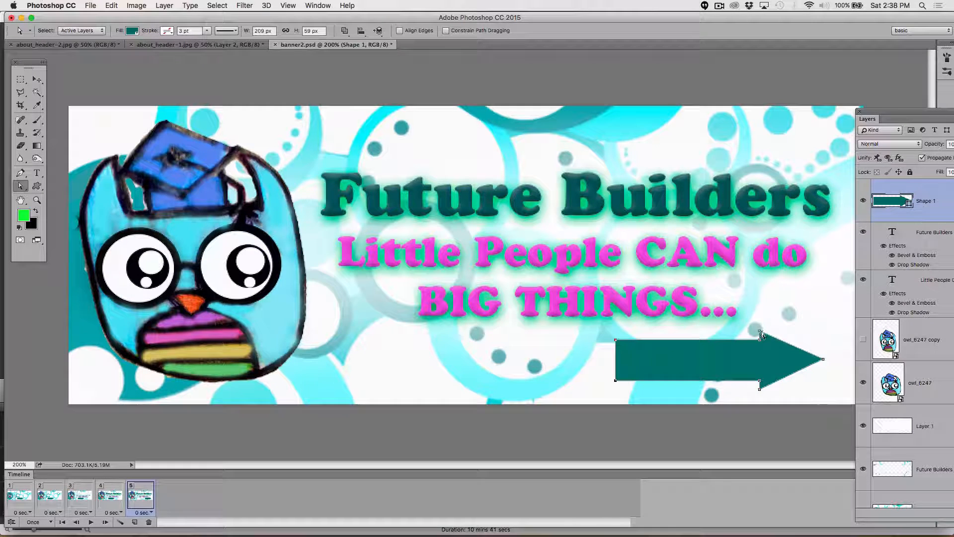
# Pull the arrowhead's upper and lower corner points outward by about 10 px each, making the arrow about 79 px tall
pyautogui.moveTo(762, 334); pyautogui.dragTo(761, 323)
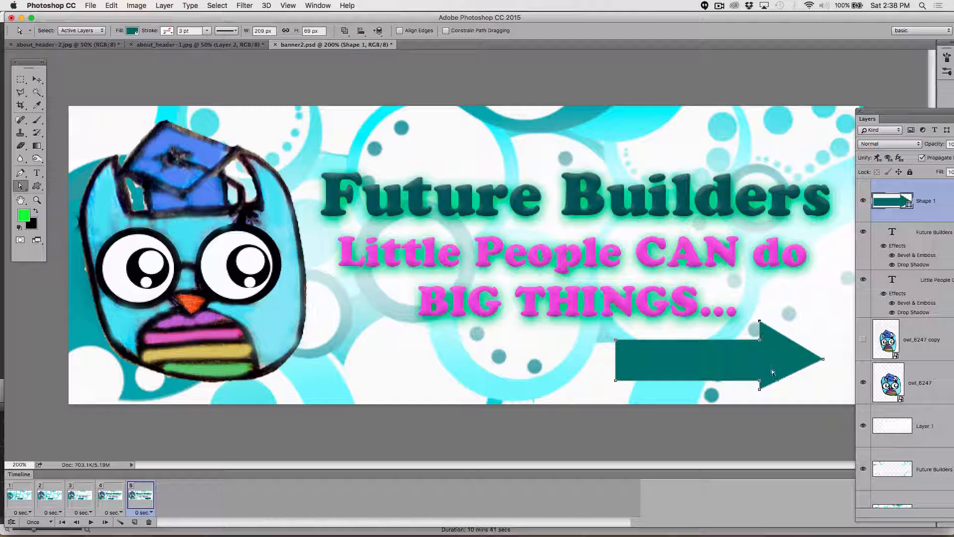
pyautogui.moveTo(760, 388); pyautogui.dragTo(759, 399)
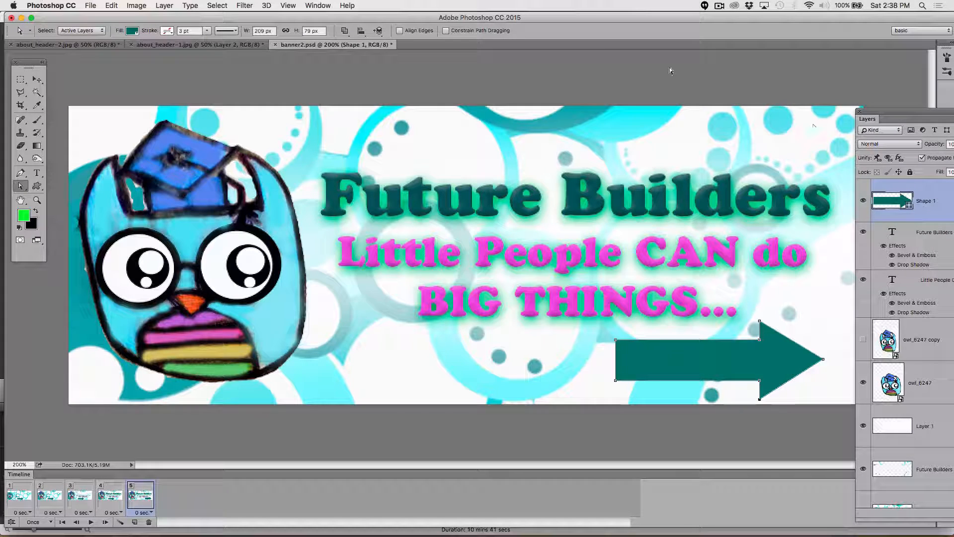
# Apply the saved style with Bevel & Emboss and a green Drop Shadow to the arrow layer and close the Styles panel
pyautogui.click(324, 4)
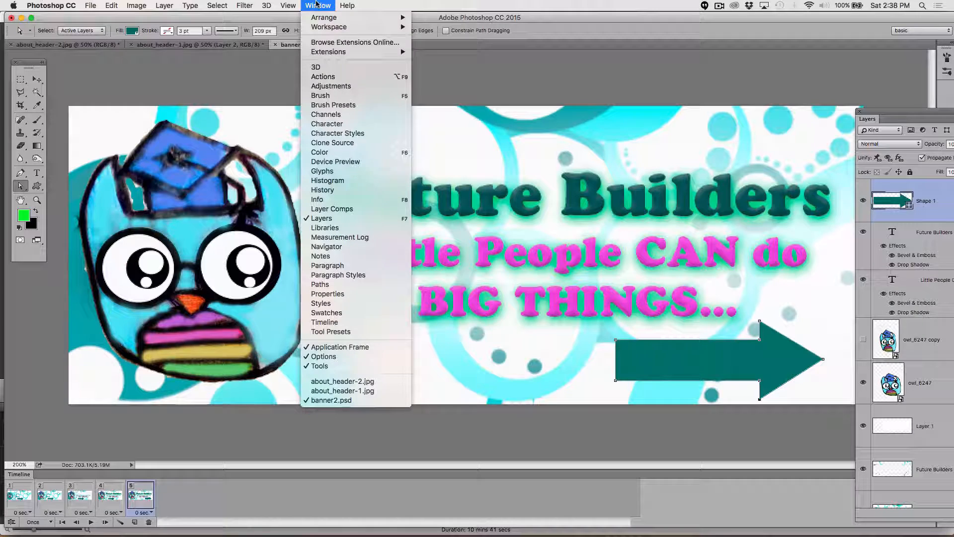
pyautogui.click(337, 304)
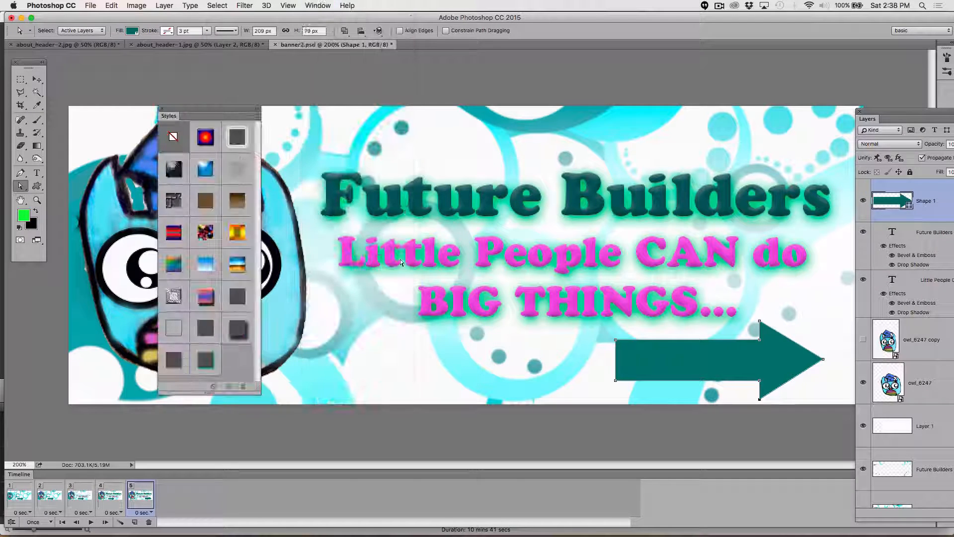
pyautogui.click(206, 361)
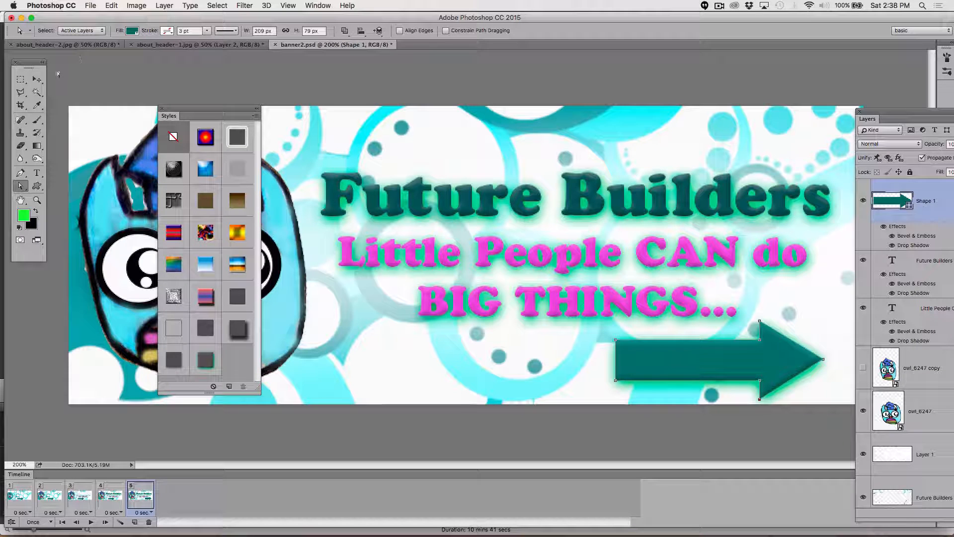
pyautogui.click(37, 80)
pyautogui.click(174, 70)
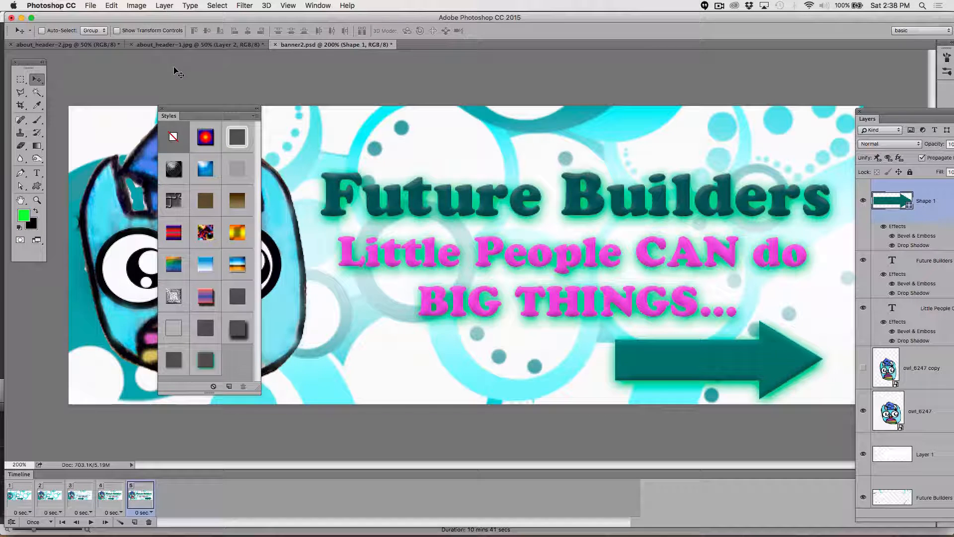
pyautogui.click(163, 108)
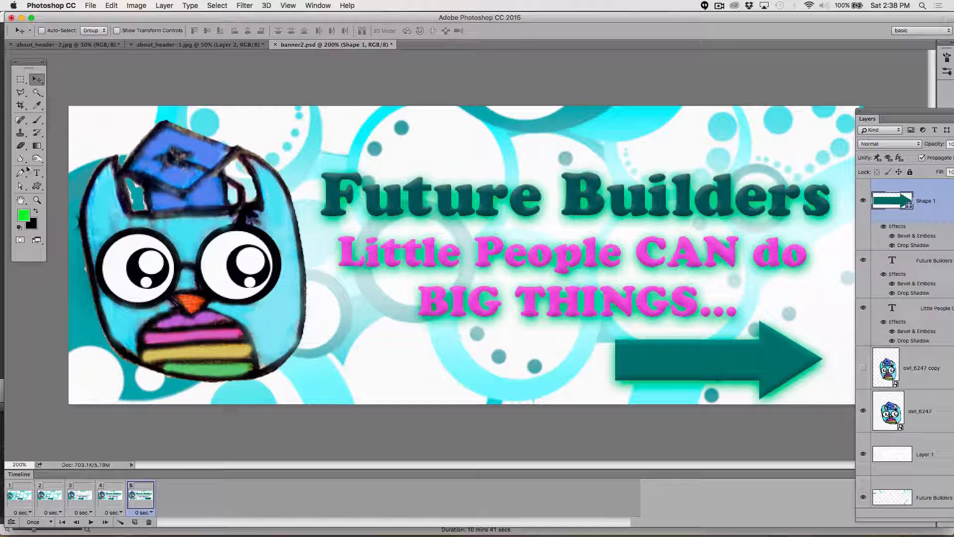
# Set the Horizontal Type tool's text color to near-white and its font size to 12 pt
pyautogui.click(37, 173)
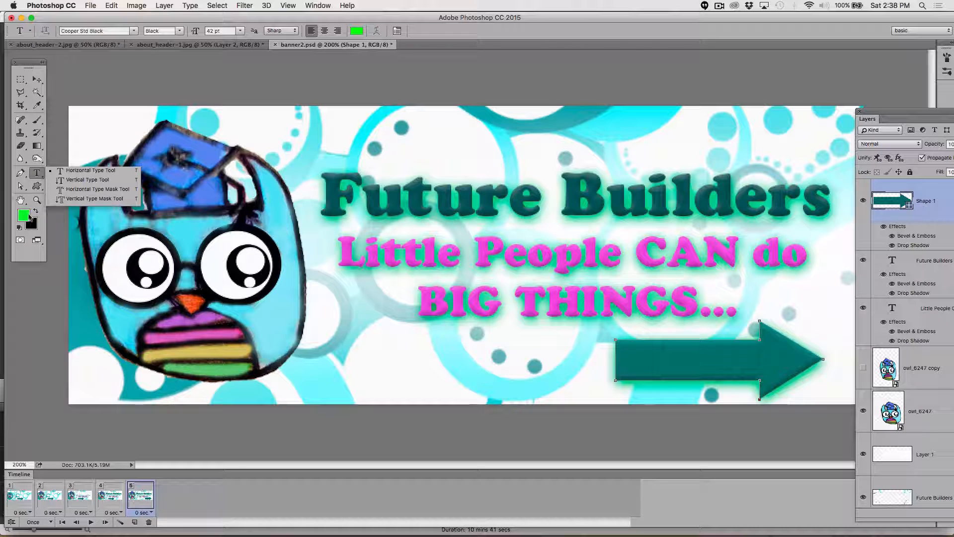
pyautogui.click(355, 30)
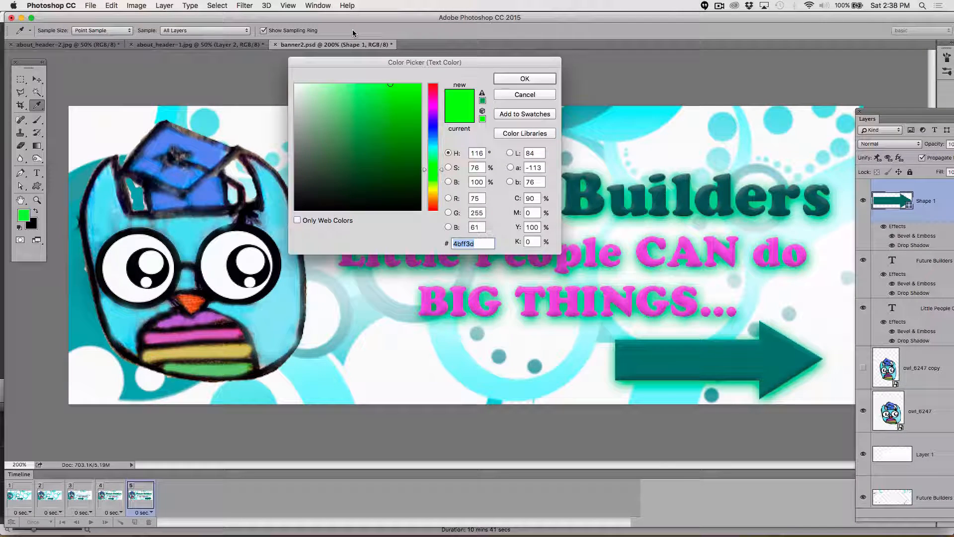
pyautogui.moveTo(318, 84); pyautogui.dragTo(296, 85)
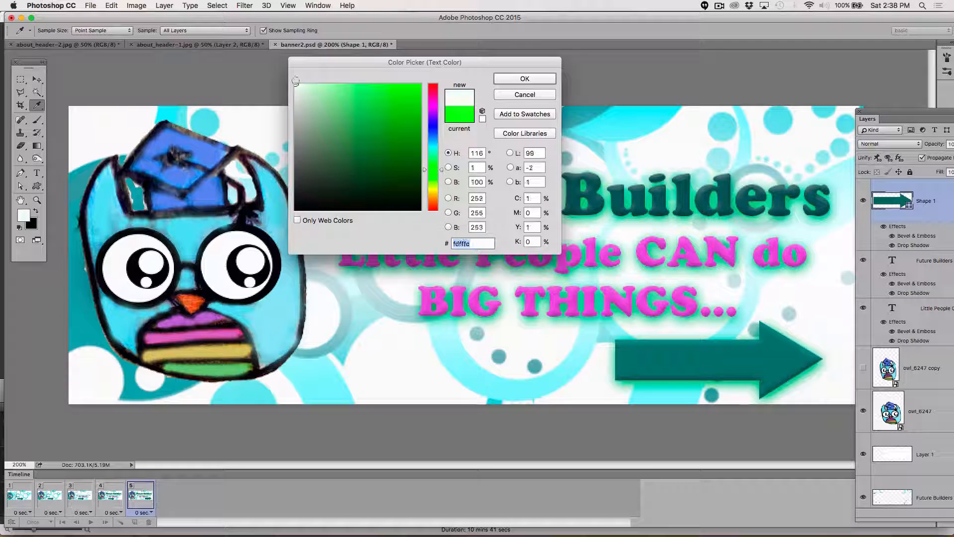
pyautogui.click(525, 79)
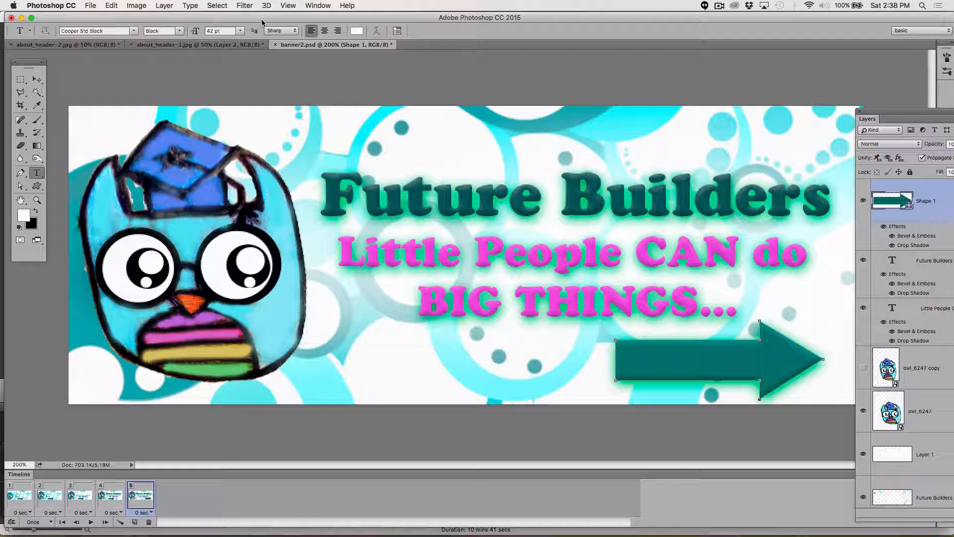
pyautogui.click(240, 30)
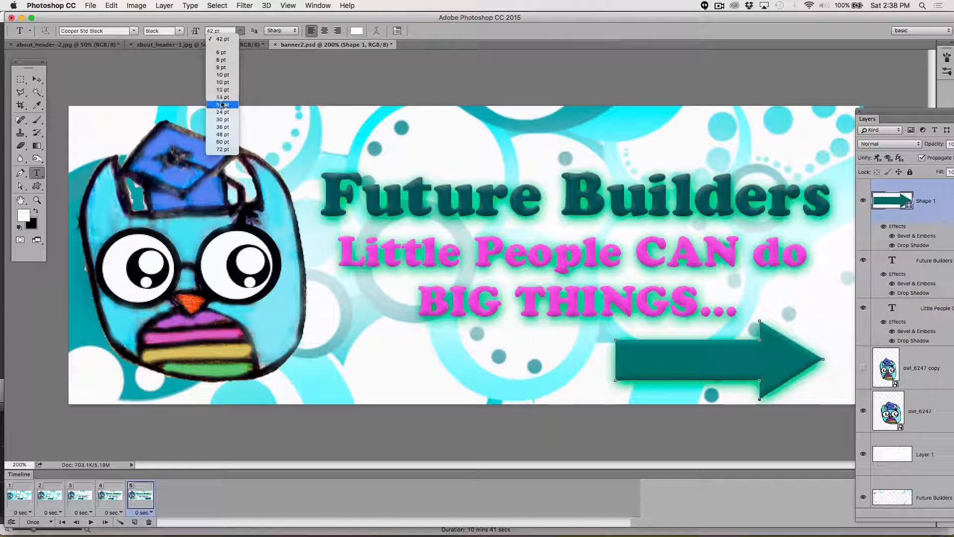
pyautogui.click(223, 90)
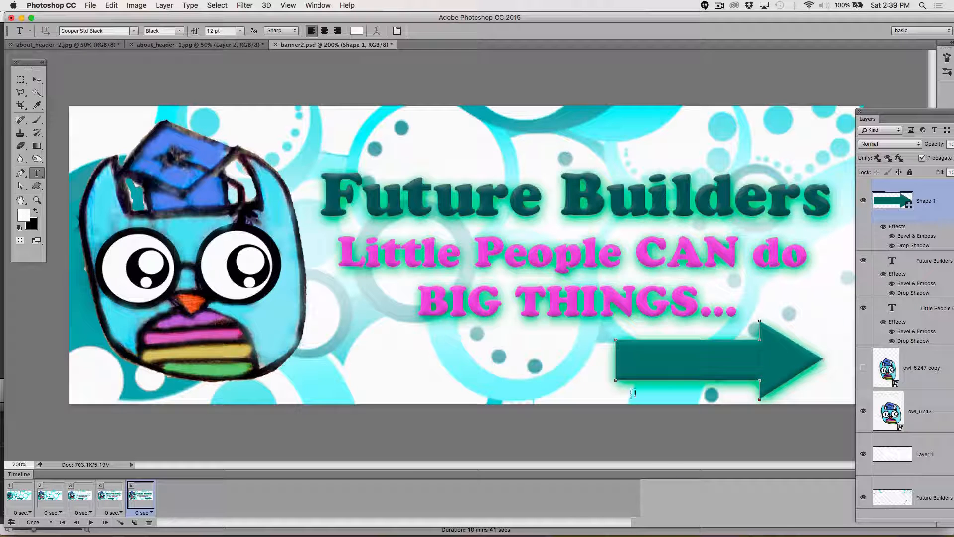
pyautogui.click(624, 361)
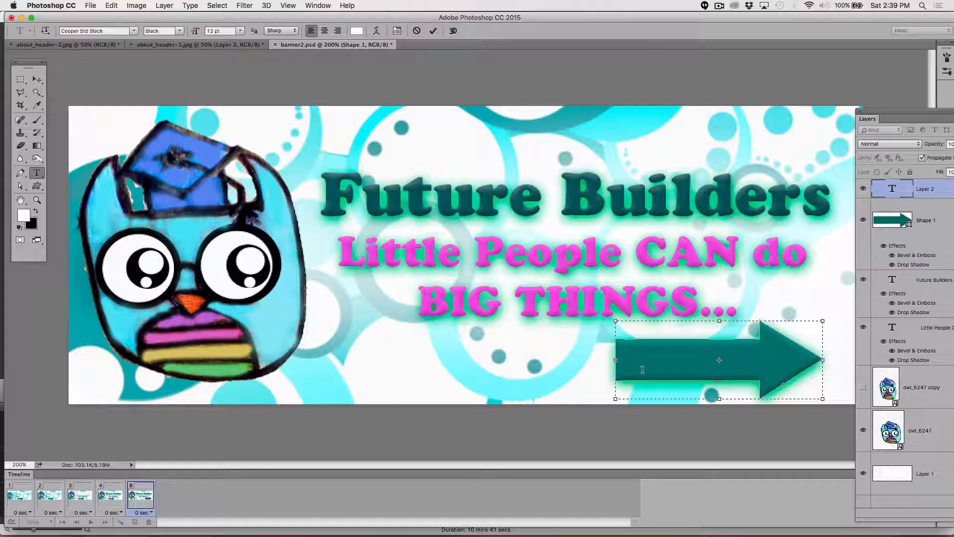
pyautogui.click(37, 173)
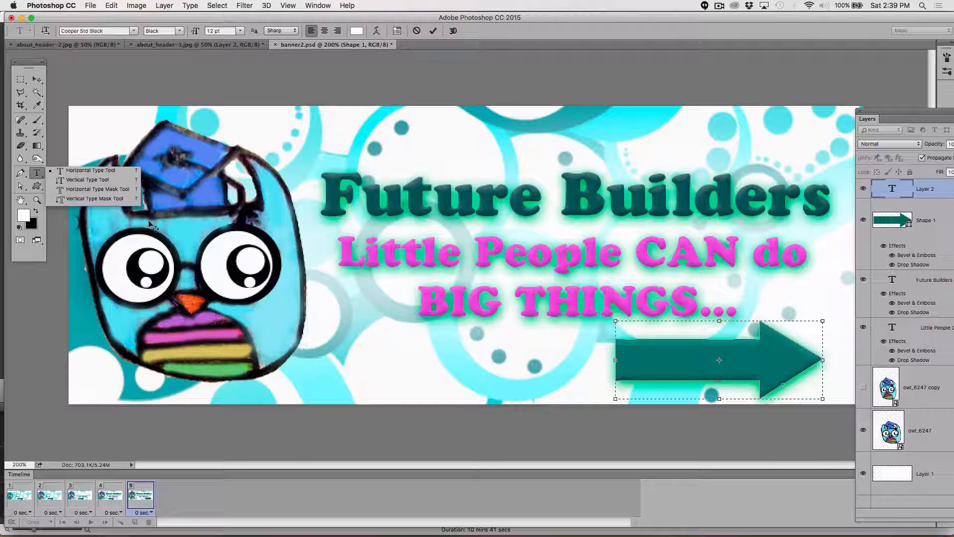
pyautogui.click(95, 170)
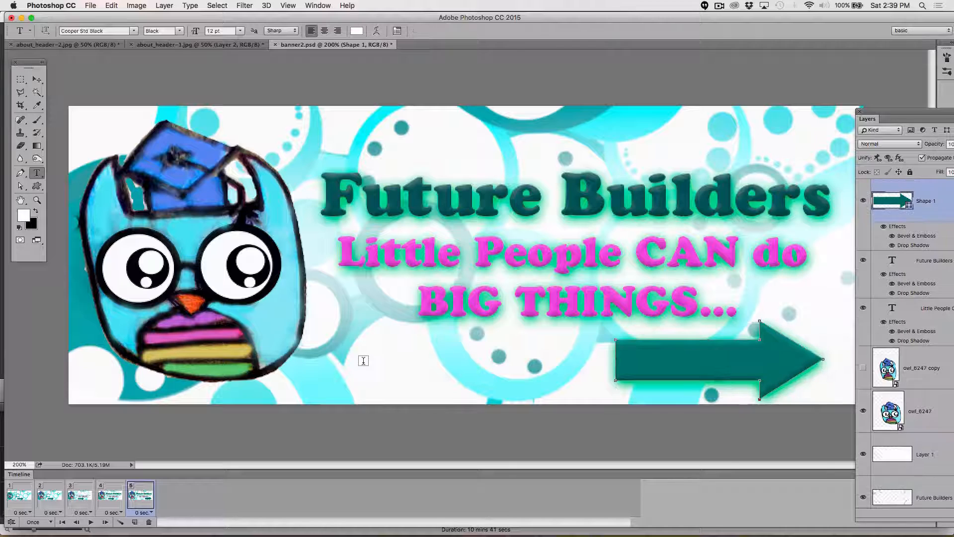
pyautogui.press('Escape')
# Add the text "LEARN MORE..." in the empty area beside the arrow and move it onto the arrow's shaft
pyautogui.click(417, 354)
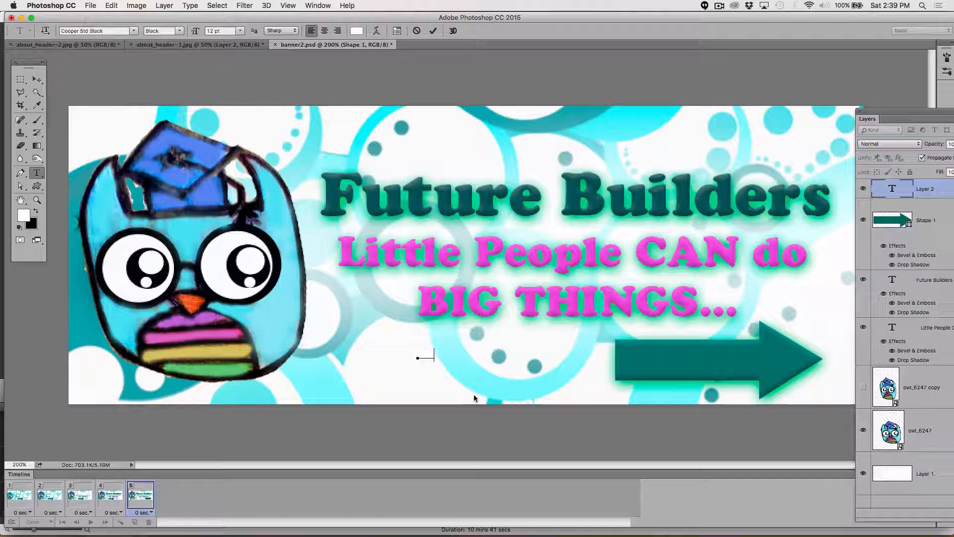
pyautogui.write('LEARN M')
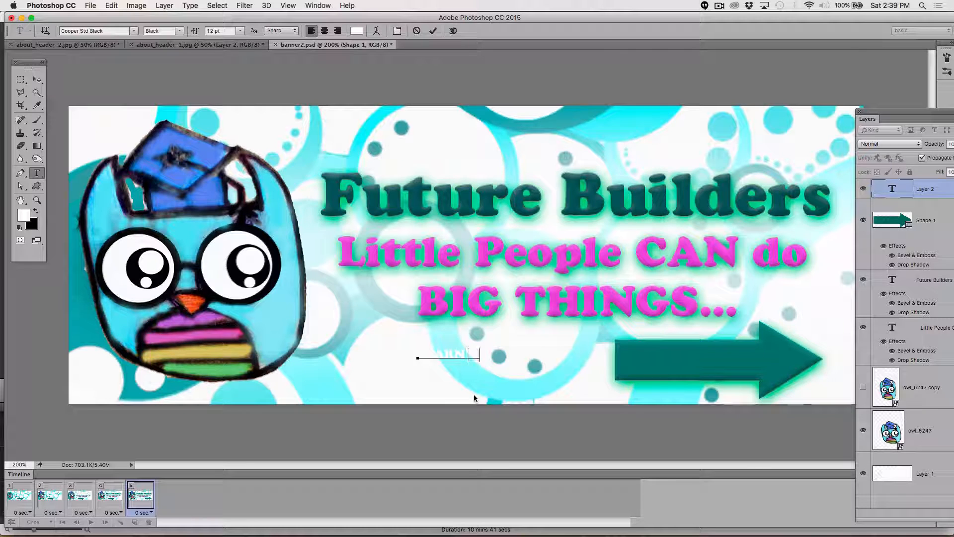
pyautogui.write('ORE')
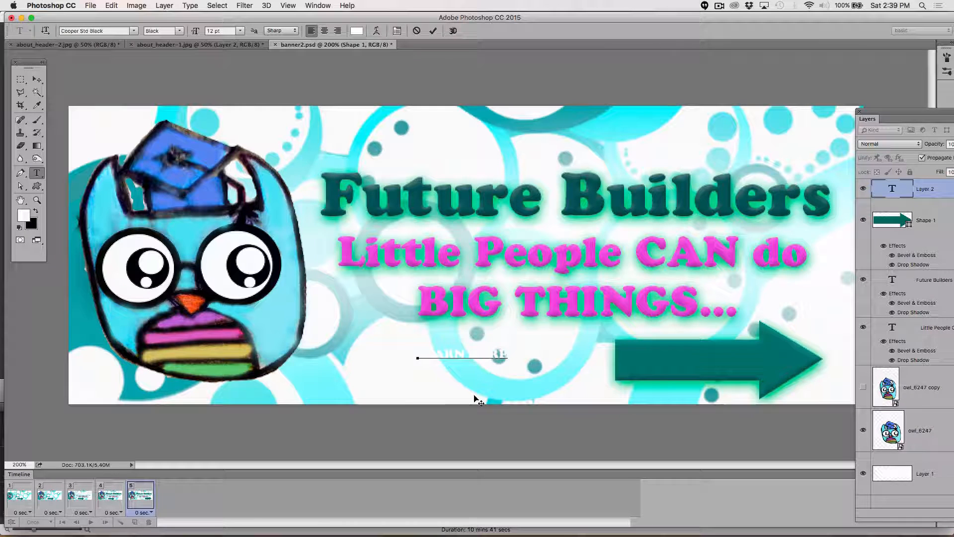
pyautogui.write('..')
pyautogui.click(36, 79)
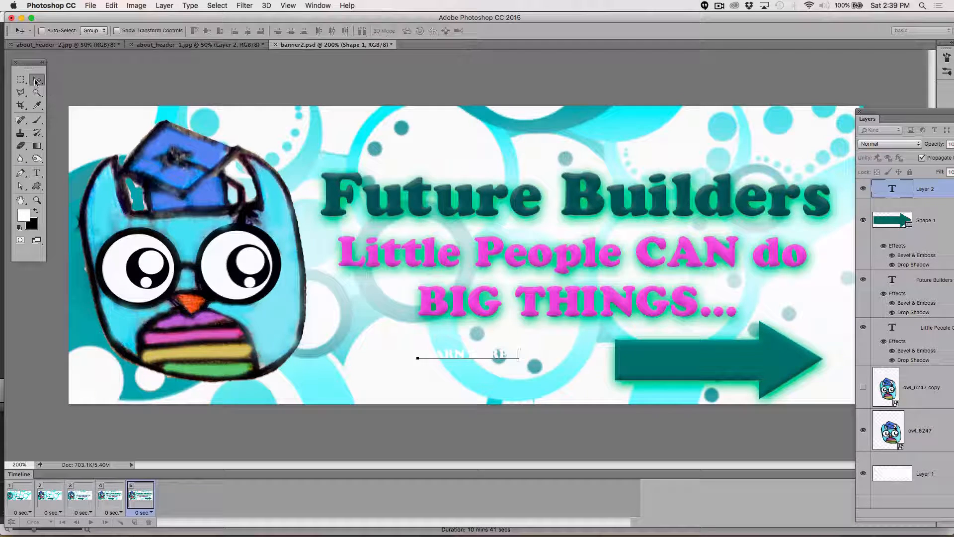
pyautogui.click(439, 359)
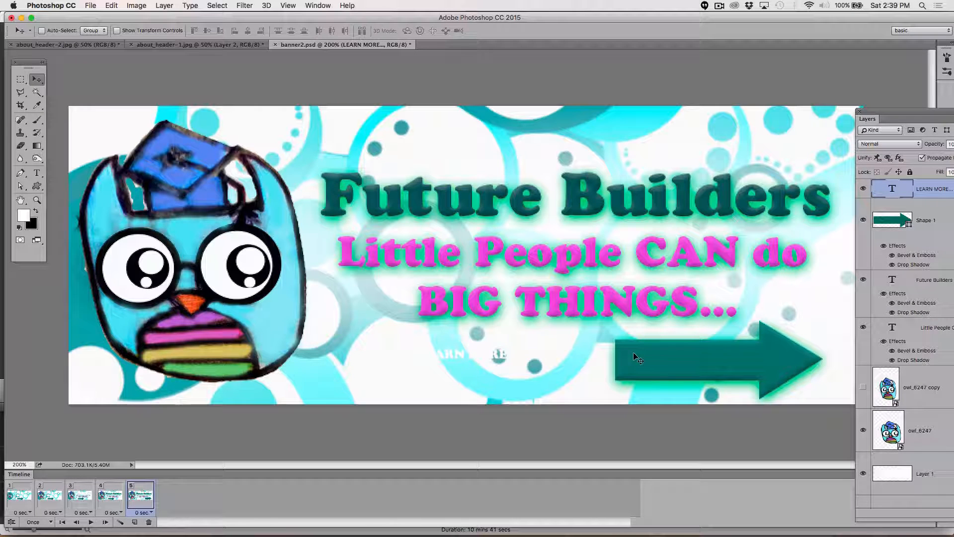
pyautogui.moveTo(483, 355); pyautogui.dragTo(683, 362)
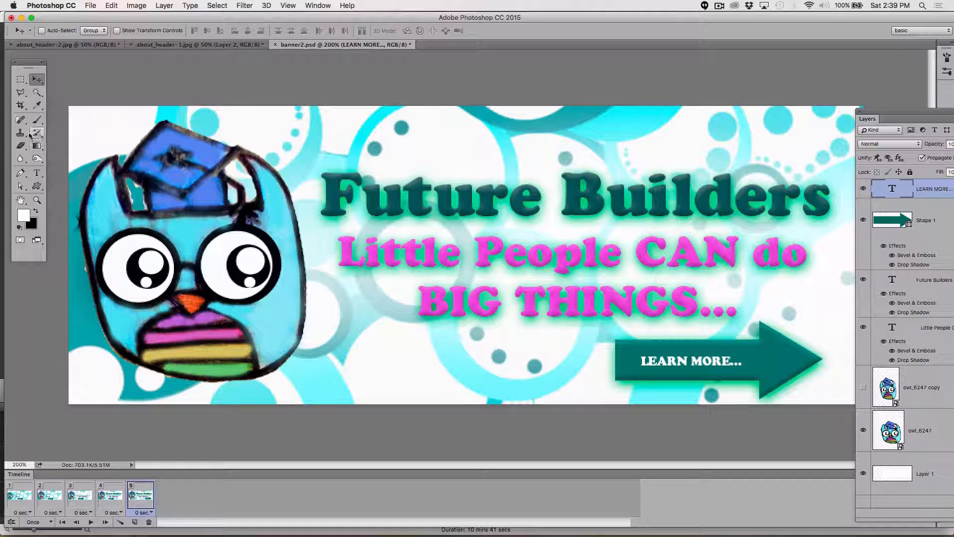
# Set the LEARN MORE... label's font size to 18 pt and shift it slightly left to sit evenly within the arrow
pyautogui.click(36, 173)
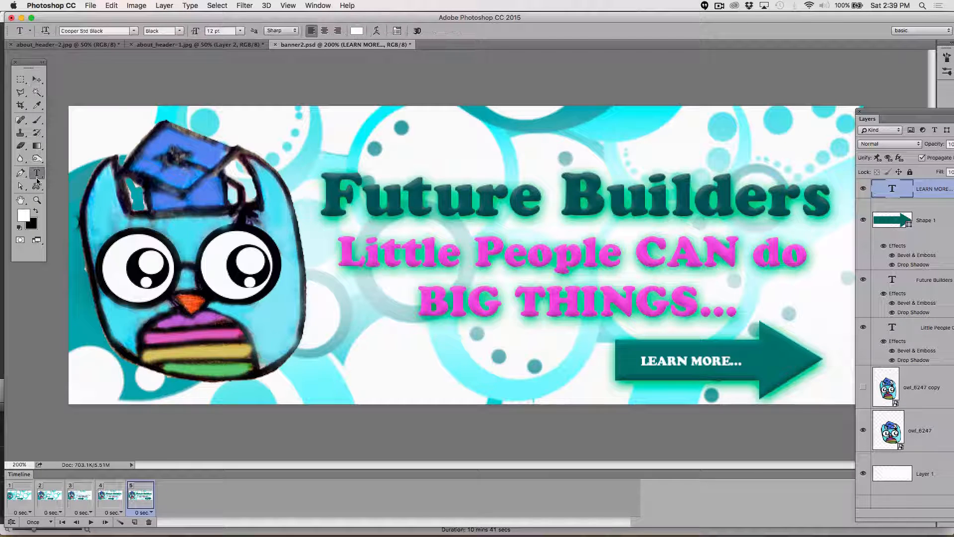
pyautogui.click(641, 362)
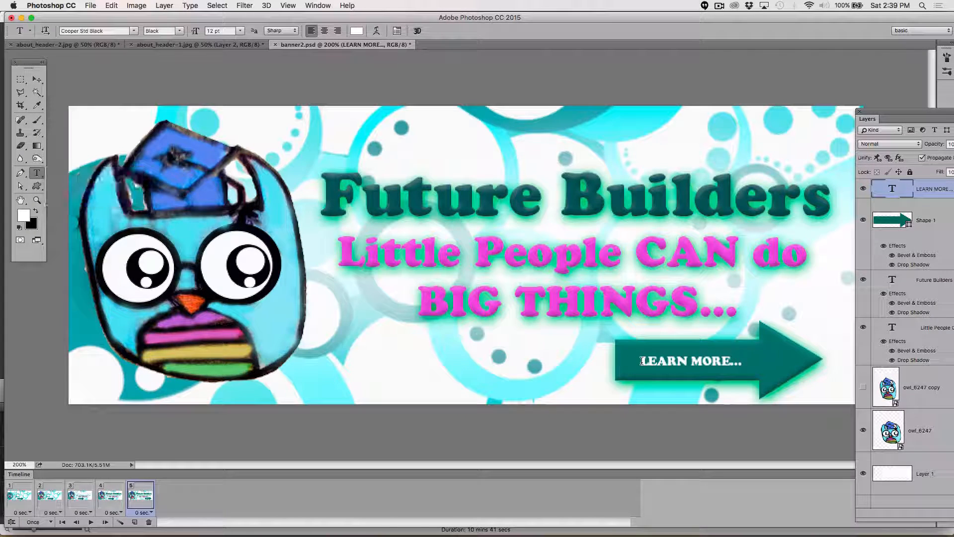
pyautogui.moveTo(641, 362); pyautogui.dragTo(743, 360)
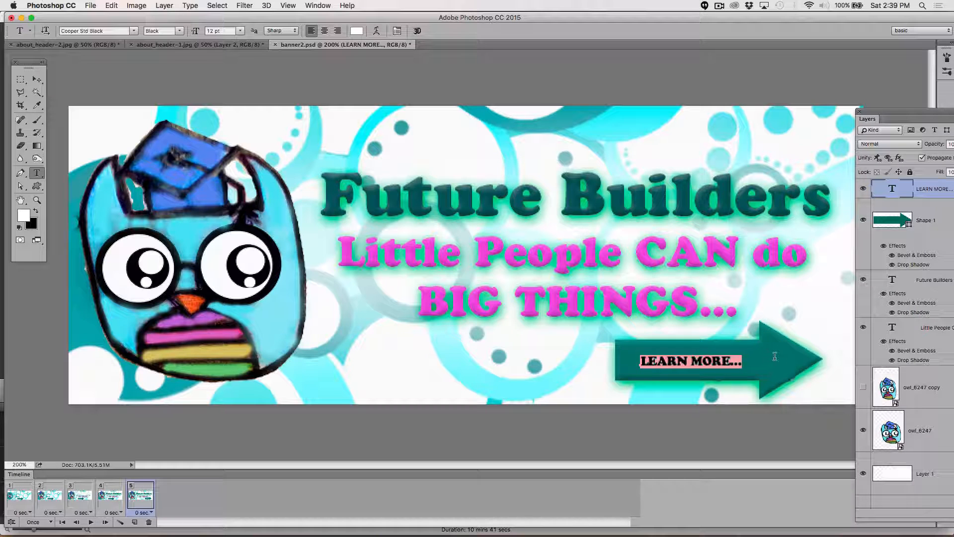
pyautogui.click(242, 30)
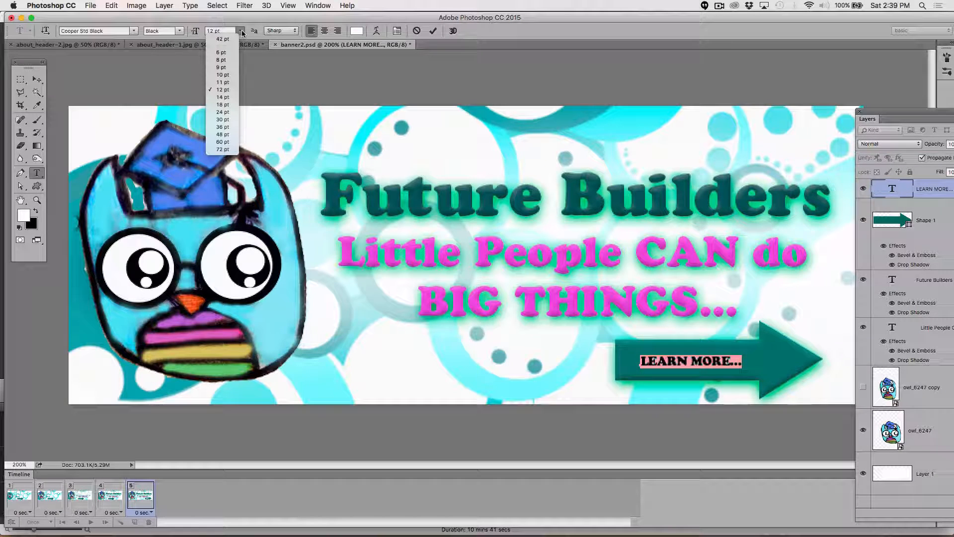
pyautogui.click(228, 117)
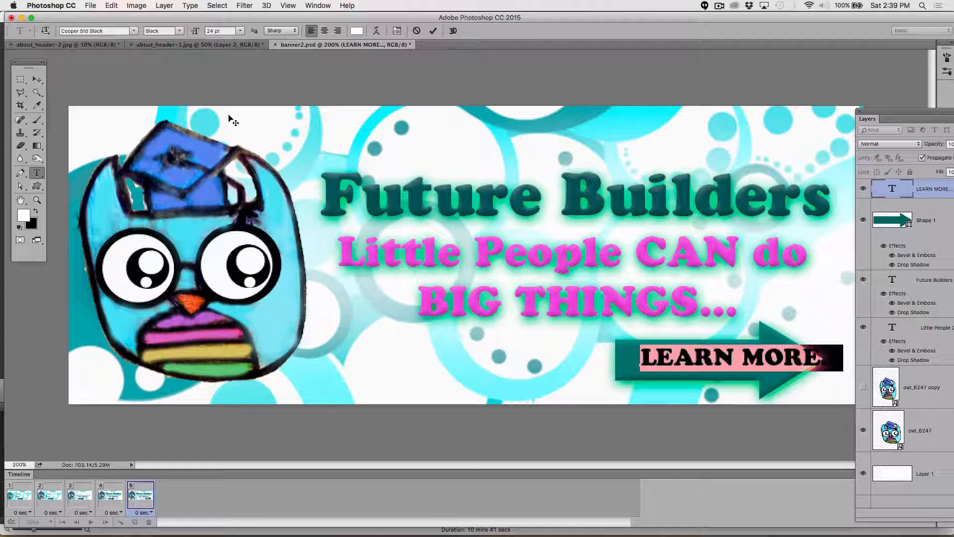
pyautogui.click(212, 31)
pyautogui.write('22')
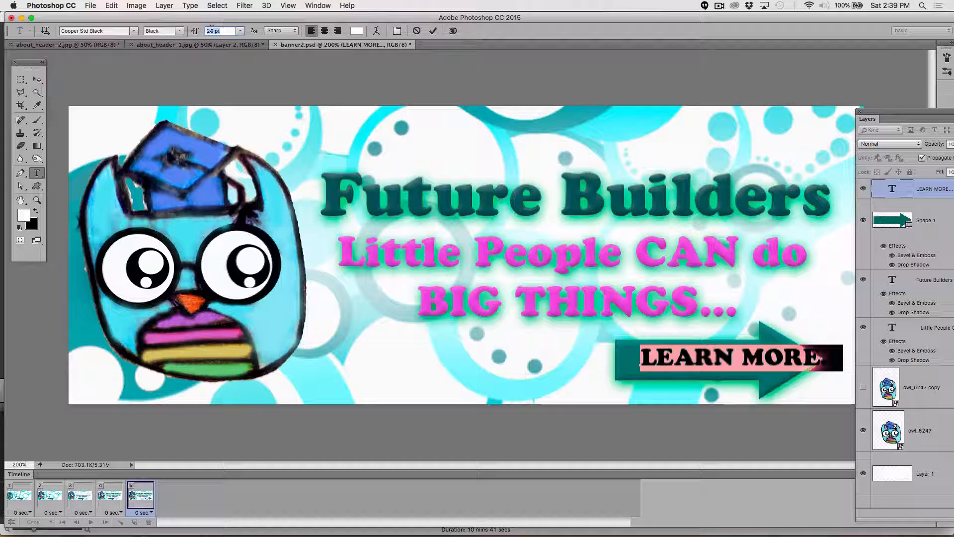
pyautogui.press('Return')
pyautogui.press('Down')
pyautogui.press('Down')
pyautogui.press('Down')
pyautogui.press('Down')
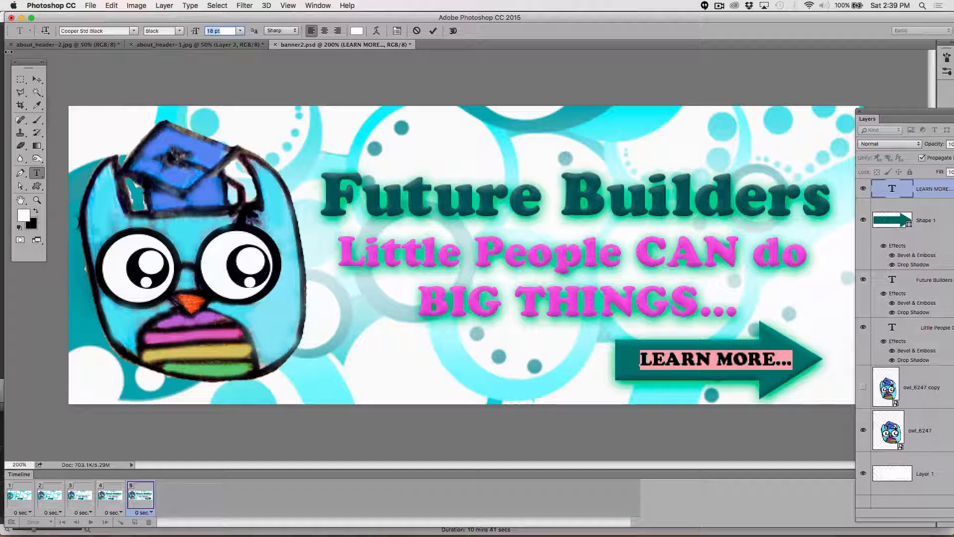
pyautogui.click(37, 79)
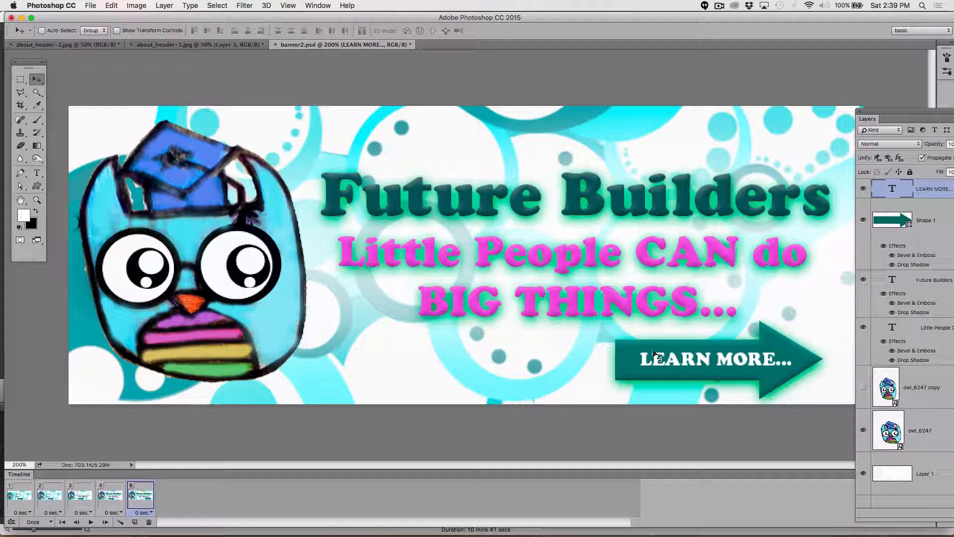
pyautogui.moveTo(666, 360)
pyautogui.mouseDown()
pyautogui.moveTo(661, 344)
pyautogui.moveTo(661, 363)
pyautogui.mouseUp()
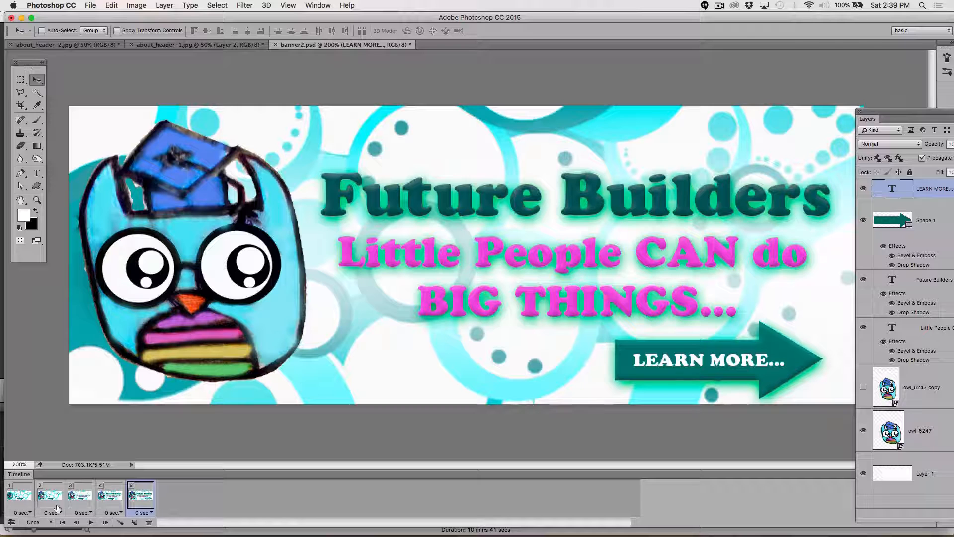
# Check frames 1 to 5, and hide the arrow and LEARN MORE... layers in frame 1
pyautogui.click(22, 496)
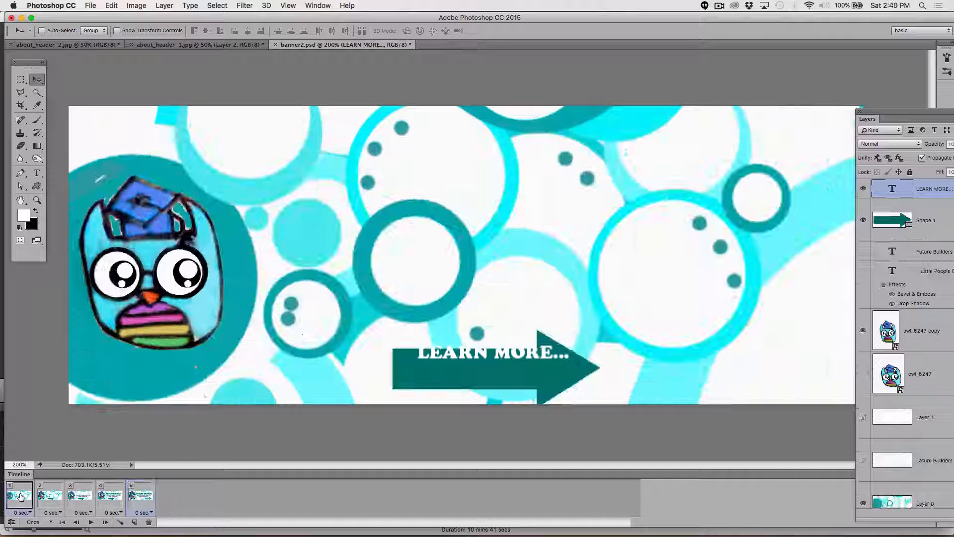
pyautogui.click(54, 494)
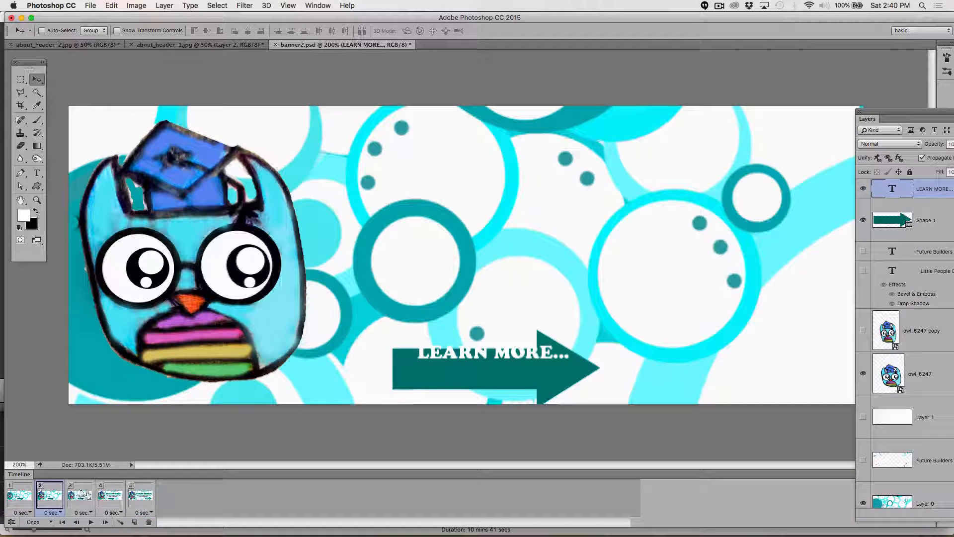
pyautogui.click(82, 495)
pyautogui.click(110, 494)
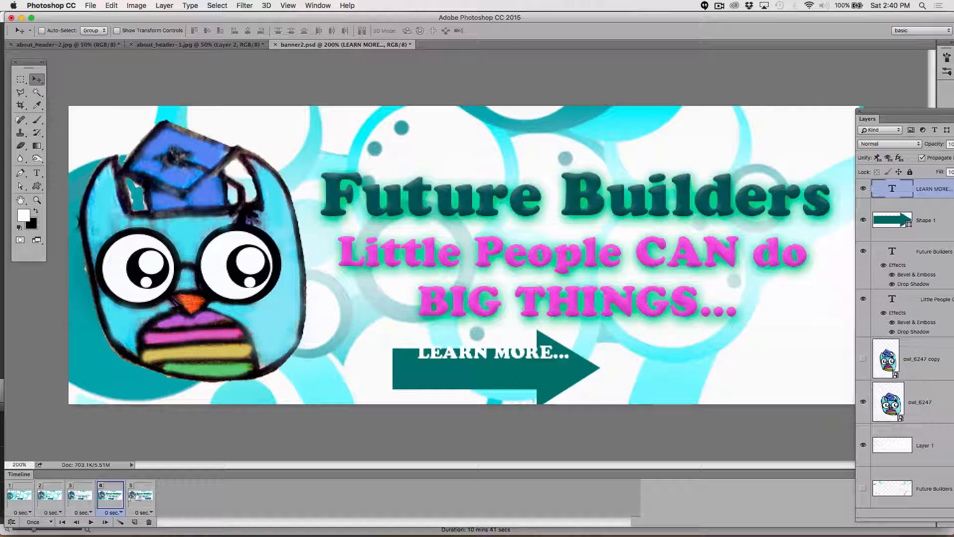
pyautogui.click(137, 495)
pyautogui.click(15, 495)
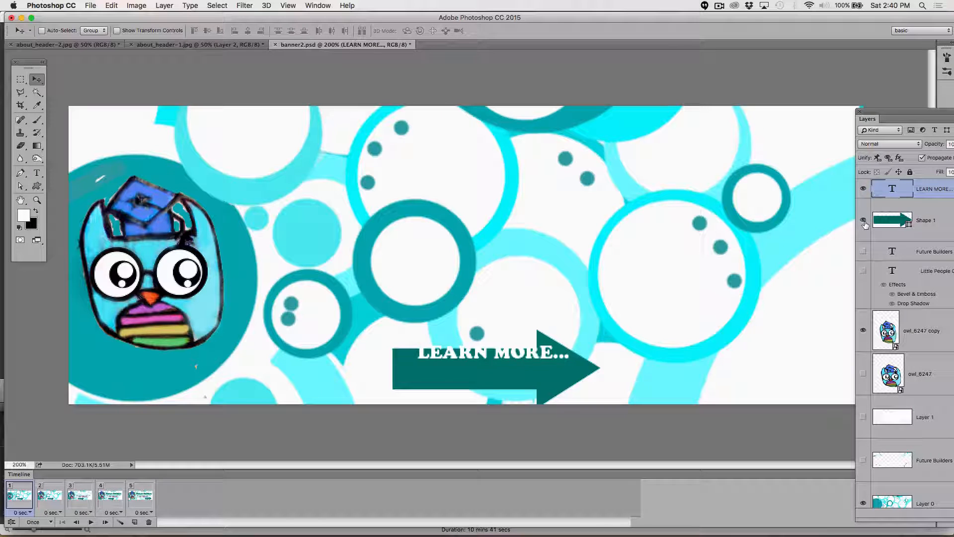
pyautogui.click(863, 221)
pyautogui.click(863, 189)
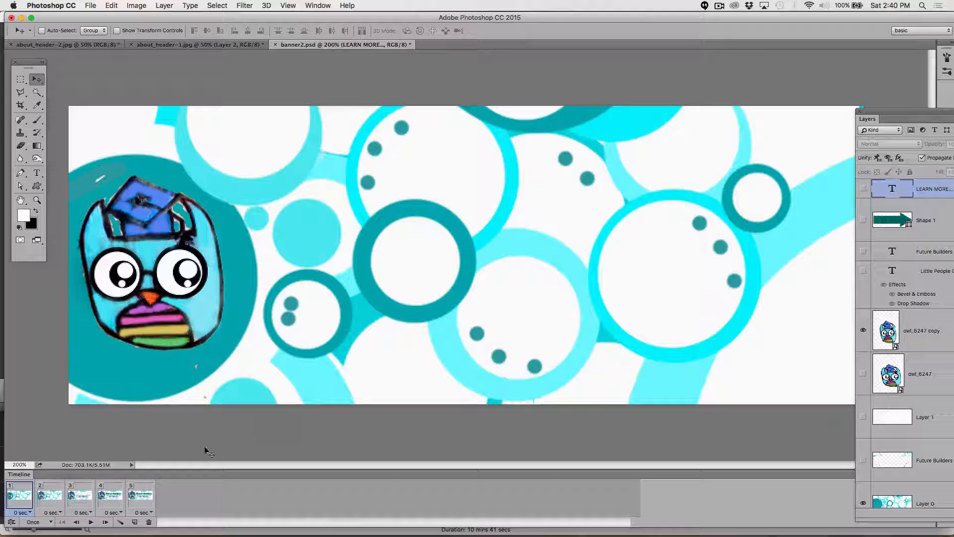
# Make the arrow and LEARN MORE... layers visible in frame 5 and review all five frames in order
pyautogui.click(45, 496)
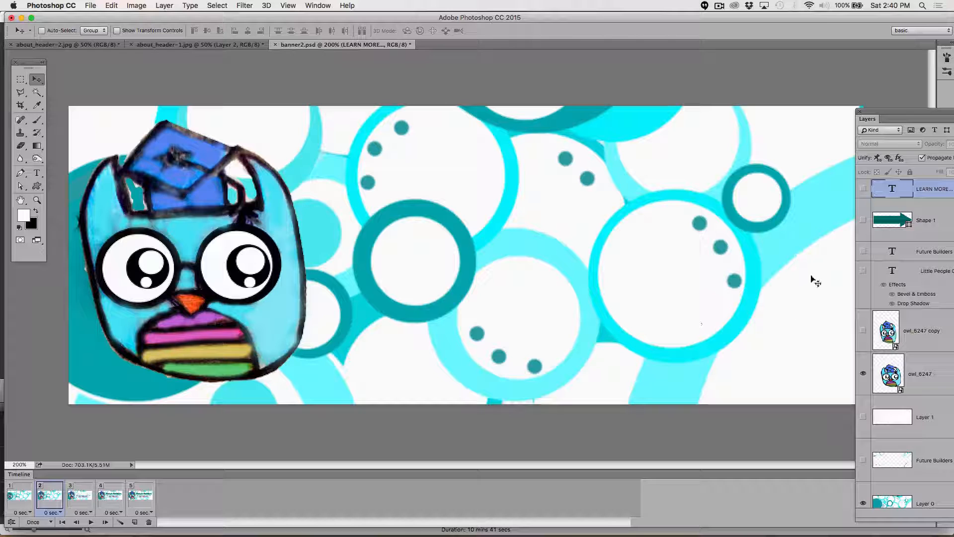
pyautogui.click(83, 496)
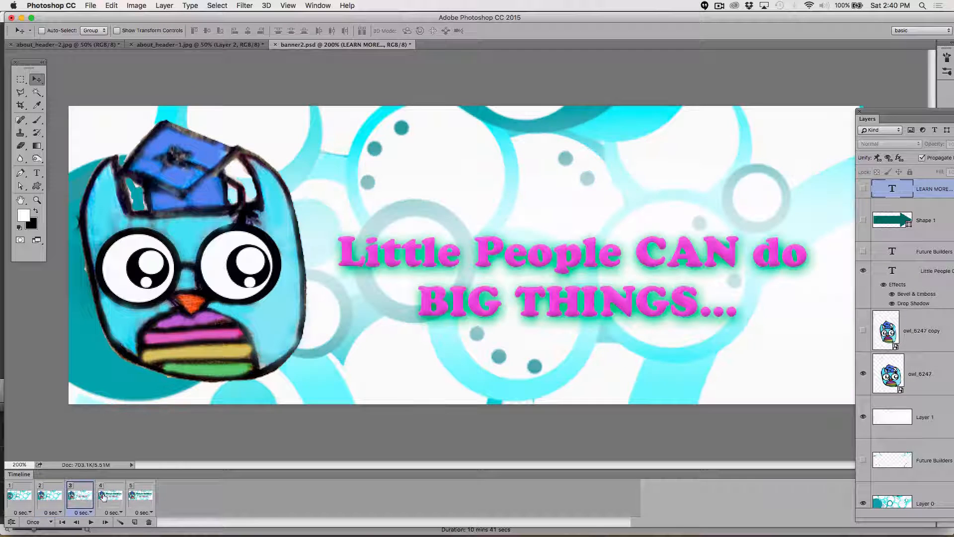
pyautogui.click(110, 496)
pyautogui.click(141, 496)
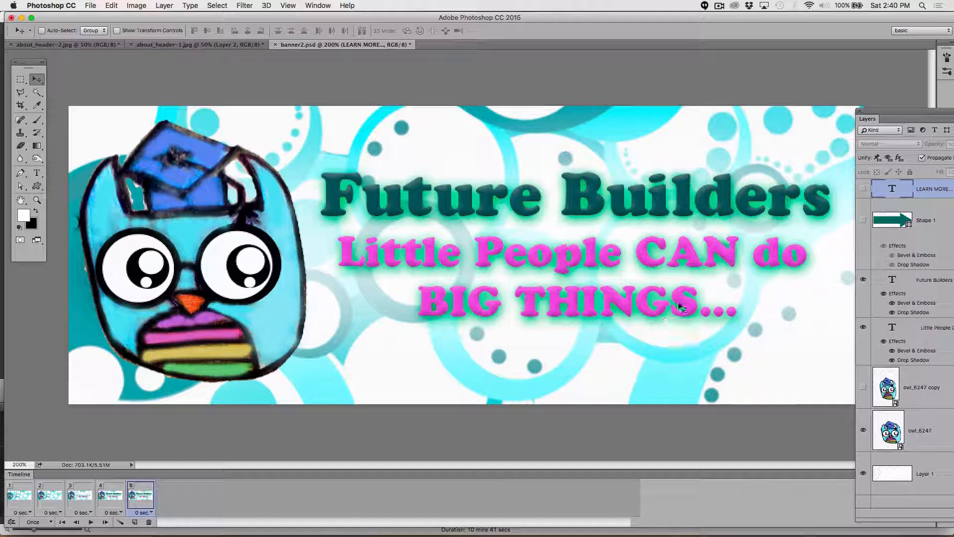
pyautogui.click(862, 221)
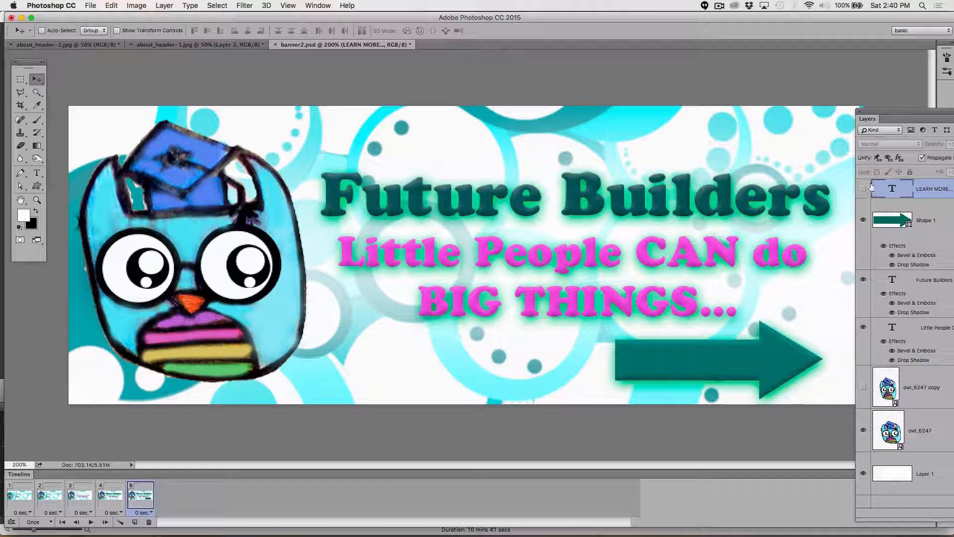
pyautogui.click(862, 189)
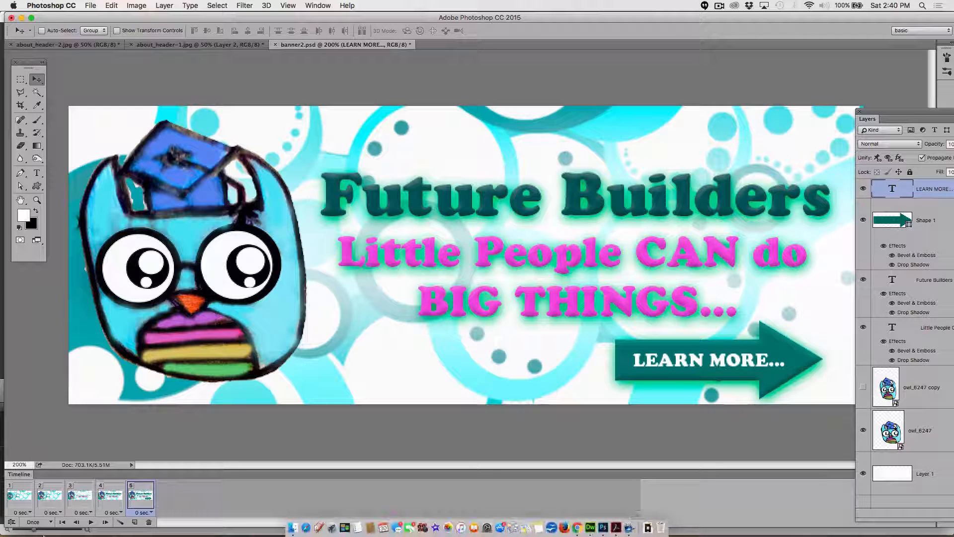
pyautogui.click(26, 500)
pyautogui.click(42, 497)
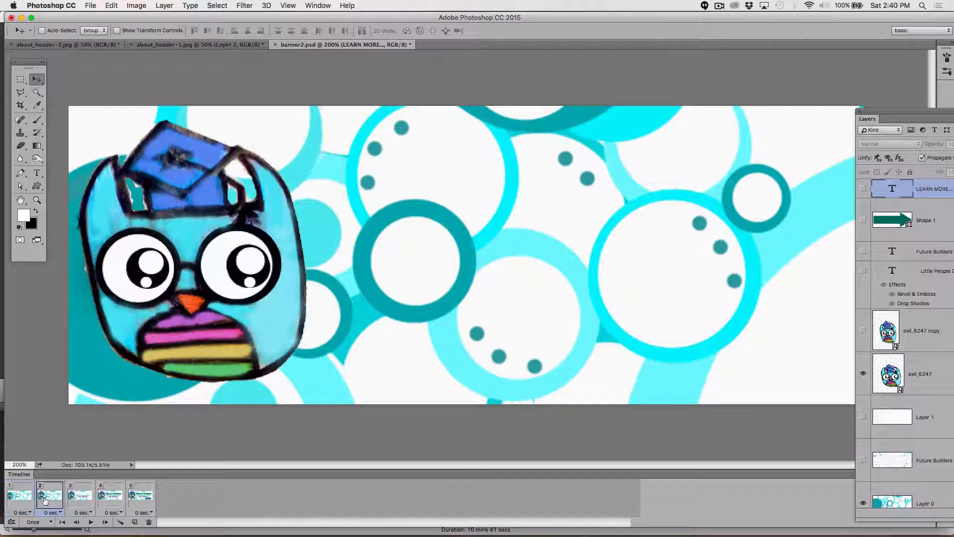
pyautogui.click(82, 497)
pyautogui.click(113, 497)
pyautogui.click(143, 496)
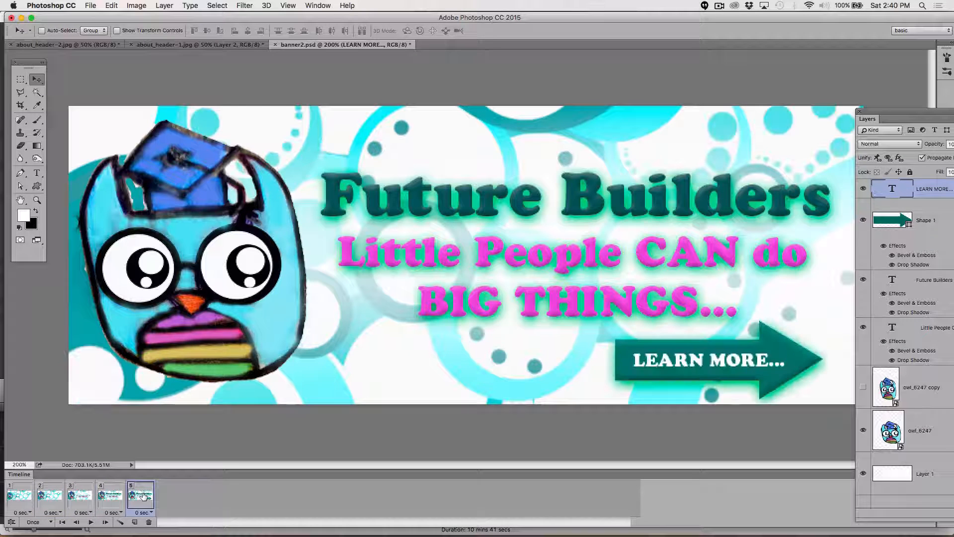